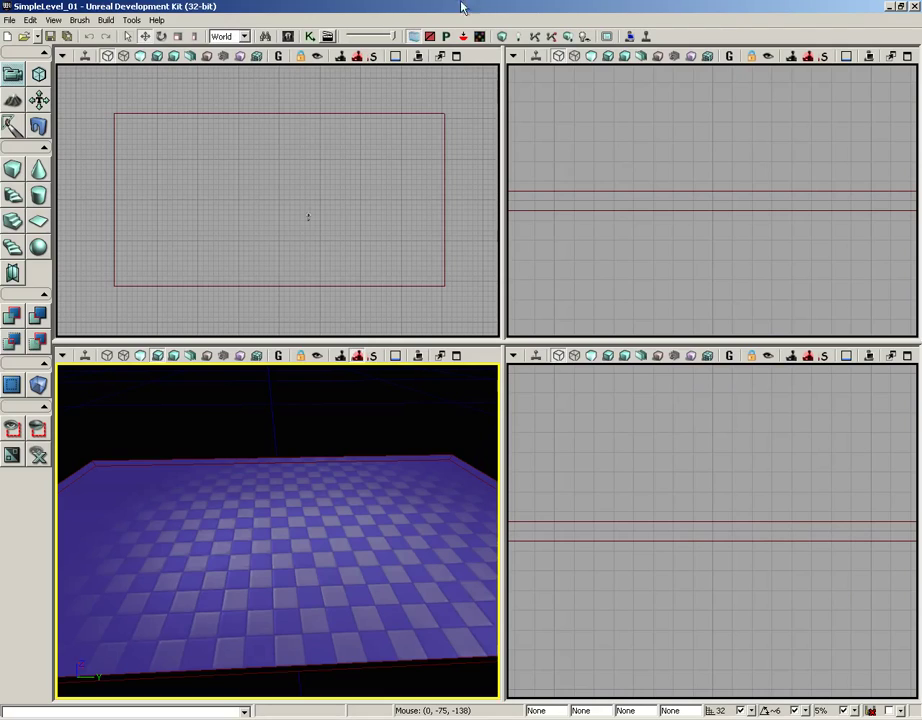
drag(416, 185, 415, 152)
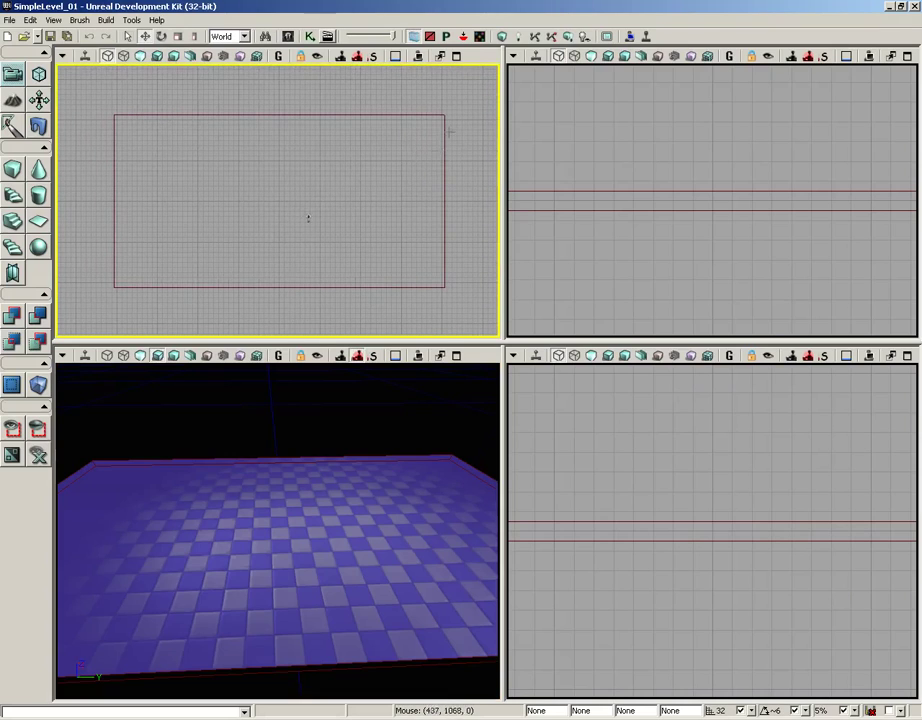
mouse_move(449, 117)
mouse_down()
mouse_move(375, 171)
mouse_move(362, 126)
mouse_up()
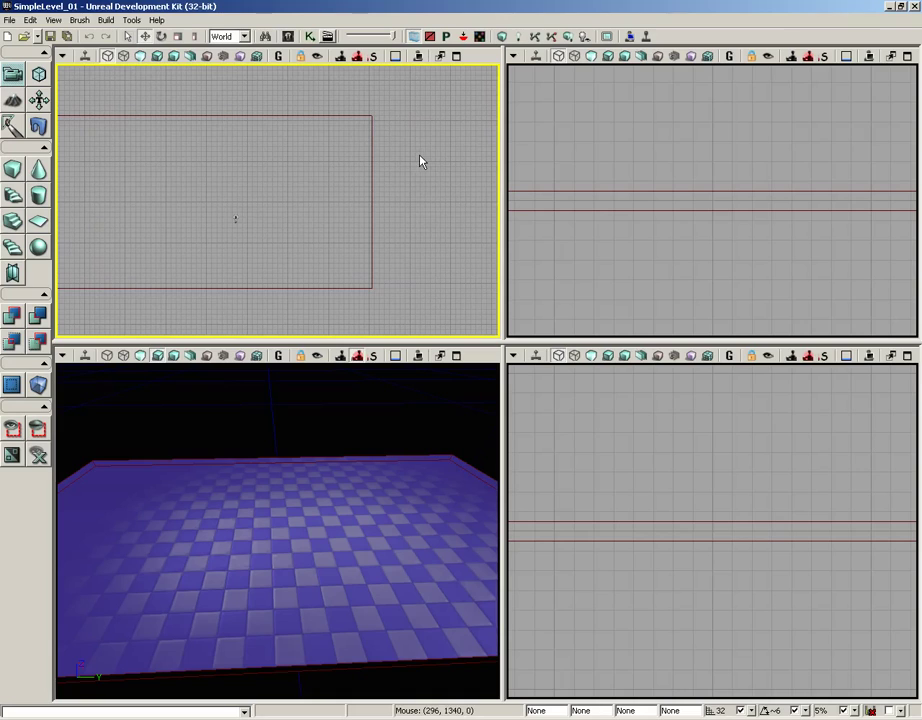
drag(282, 232, 345, 233)
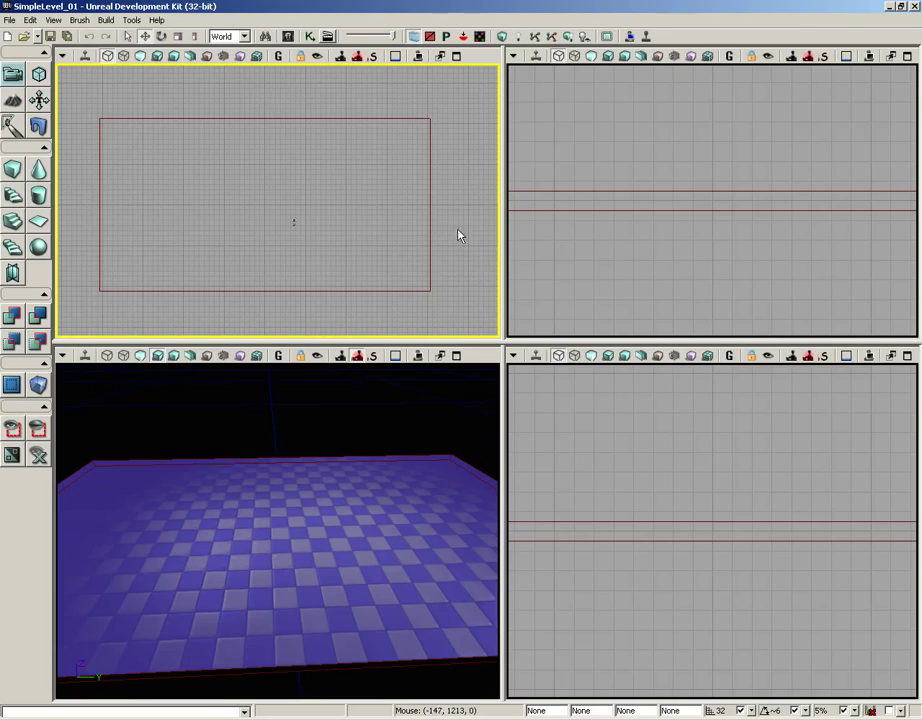
drag(360, 189, 335, 175)
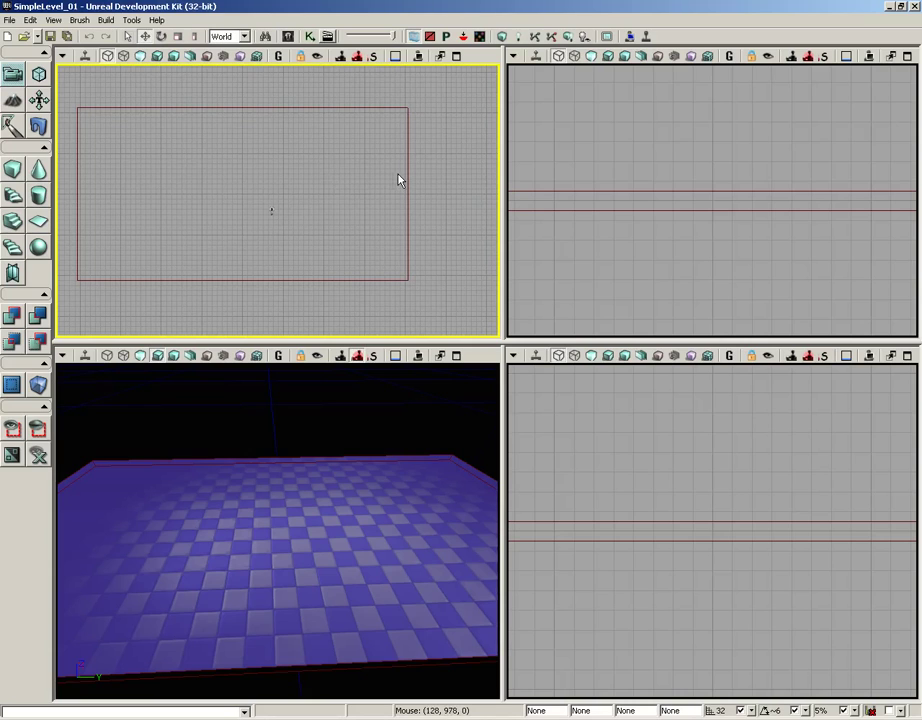
Set the radius of the point light above the floor to 1600
mouse_move(321, 446)
right_down()
mouse_move(316, 406)
mouse_move(320, 437)
right_up()
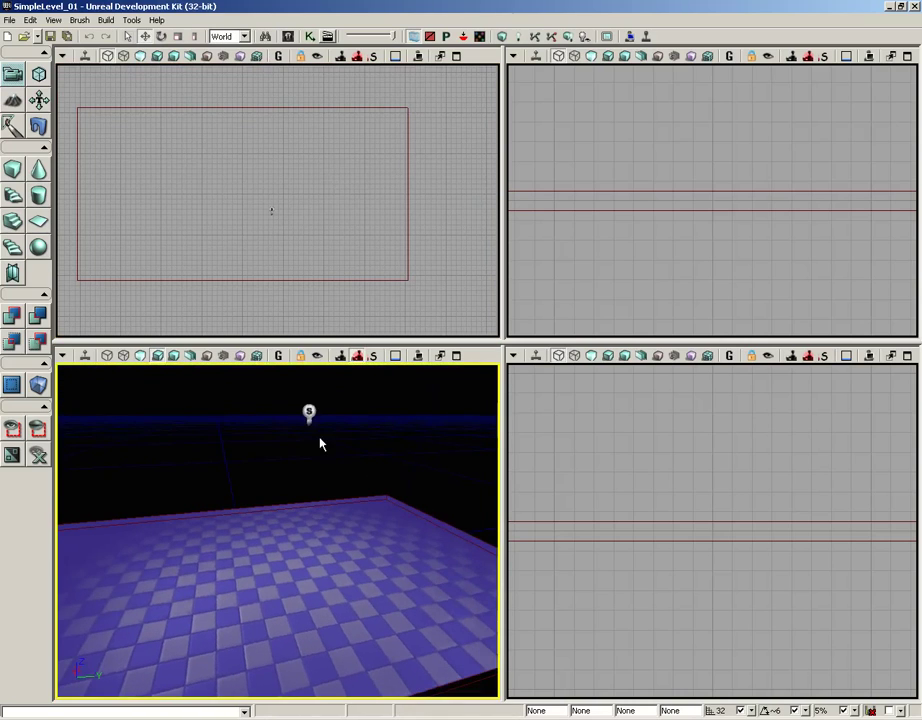
drag(257, 432, 224, 432)
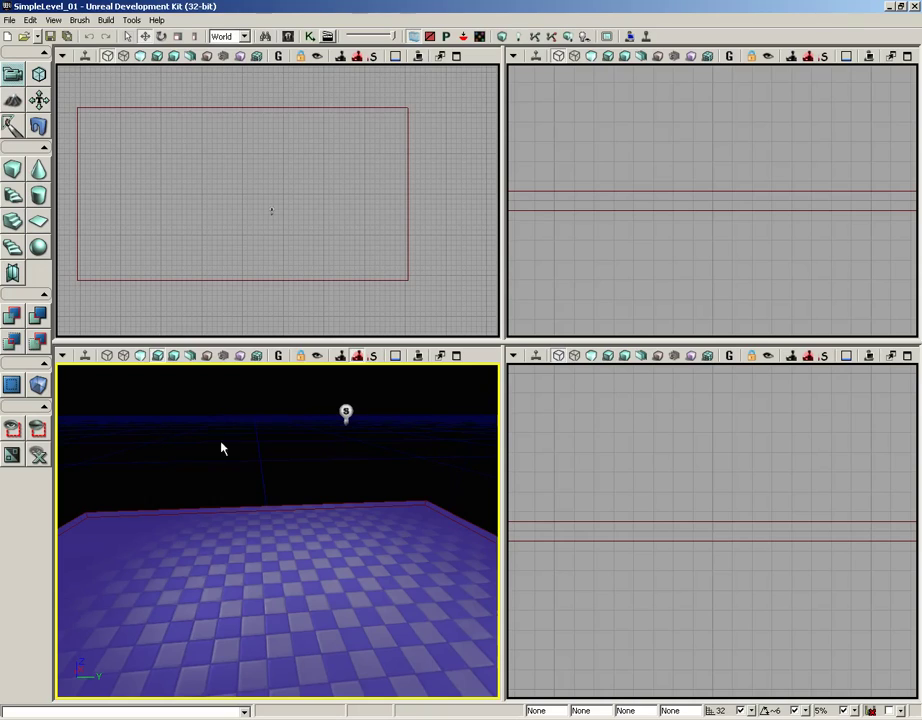
click(348, 411)
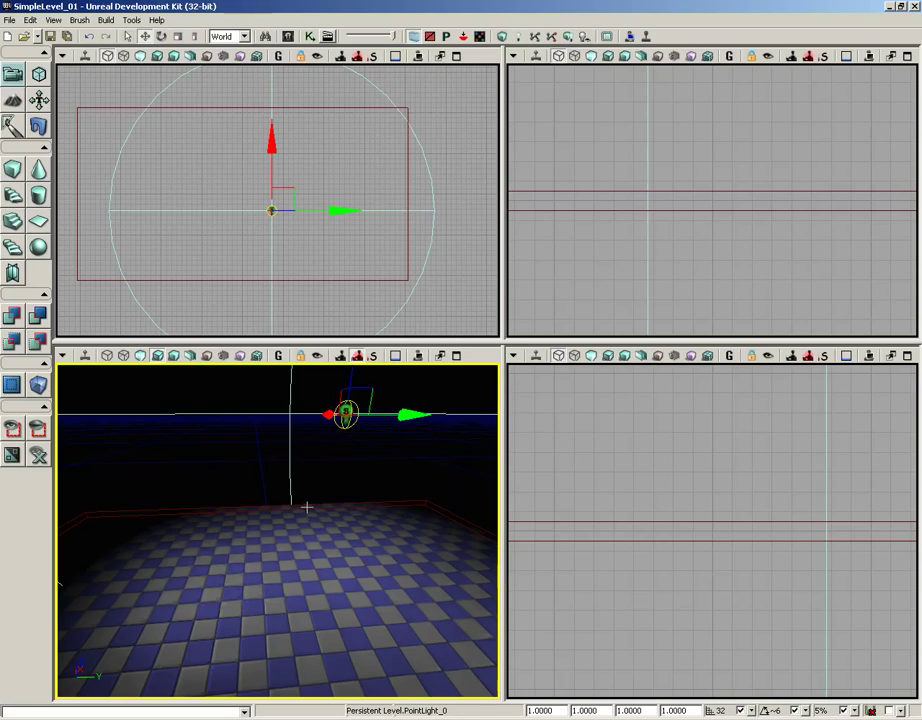
scroll(344, 262, down, 2)
scroll(343, 253, down, 1)
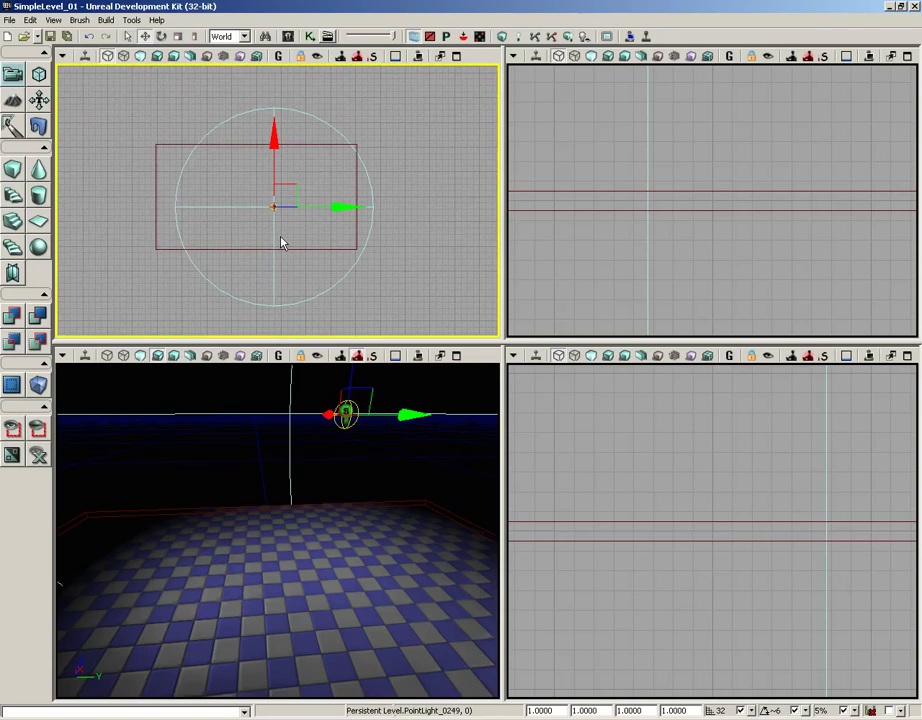
key(F4)
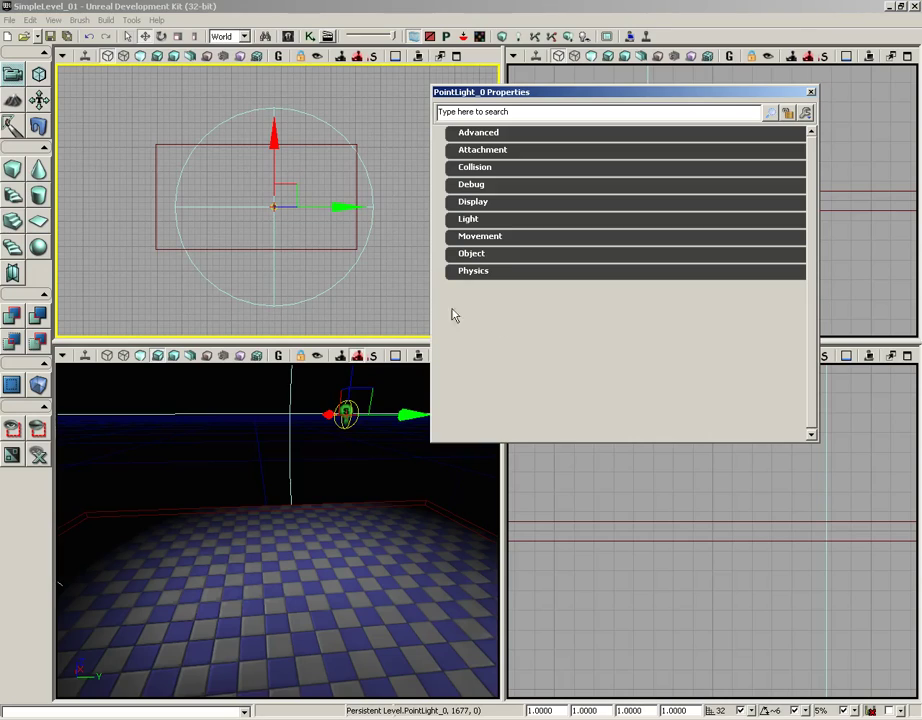
click(468, 220)
click(462, 236)
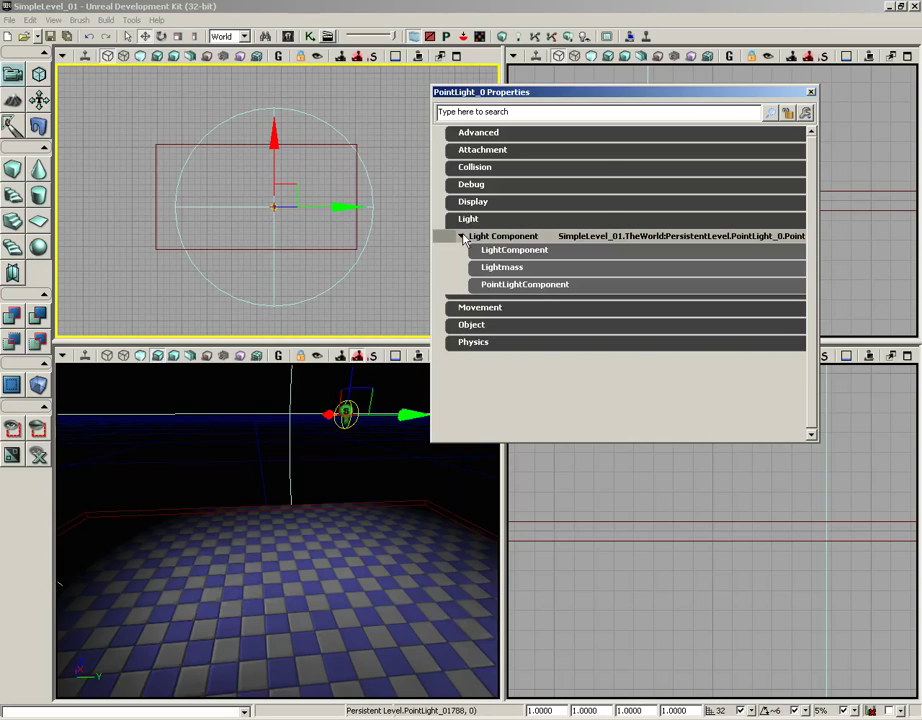
click(524, 285)
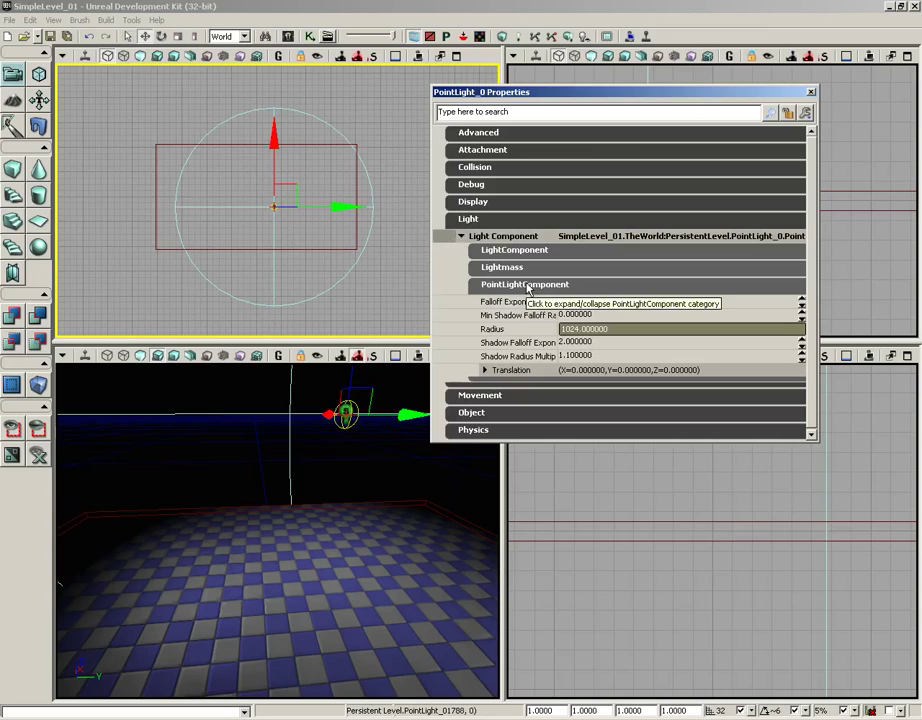
click(590, 329)
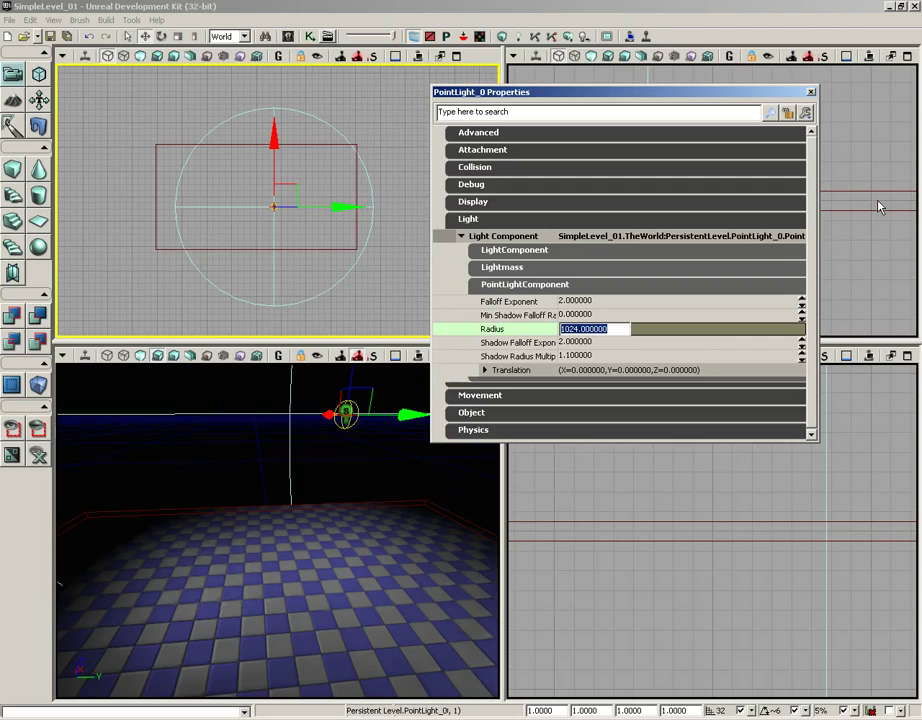
text(1600)
key(Return)
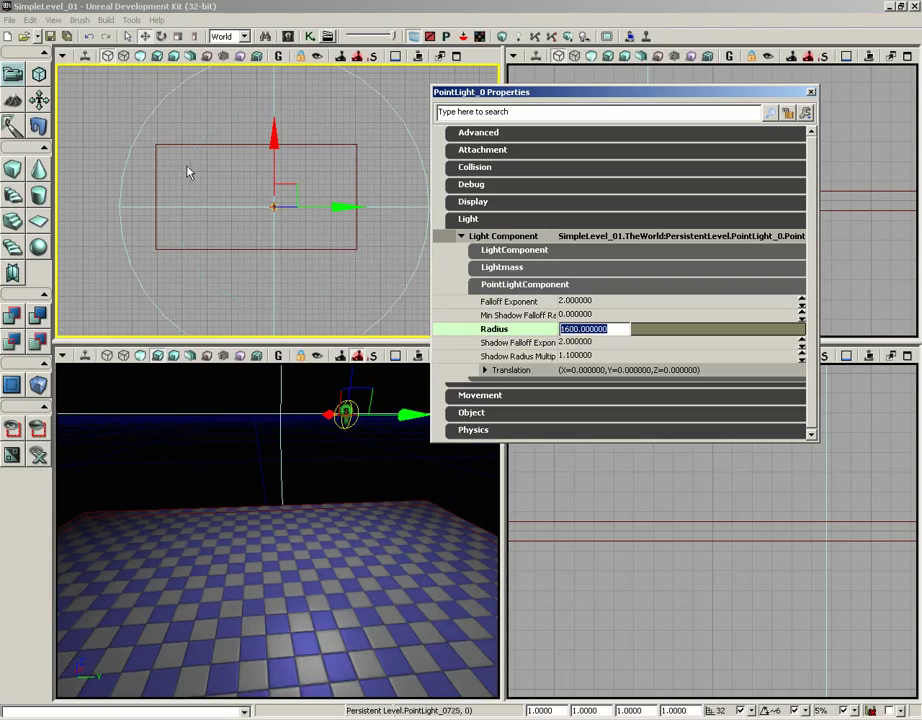
click(811, 93)
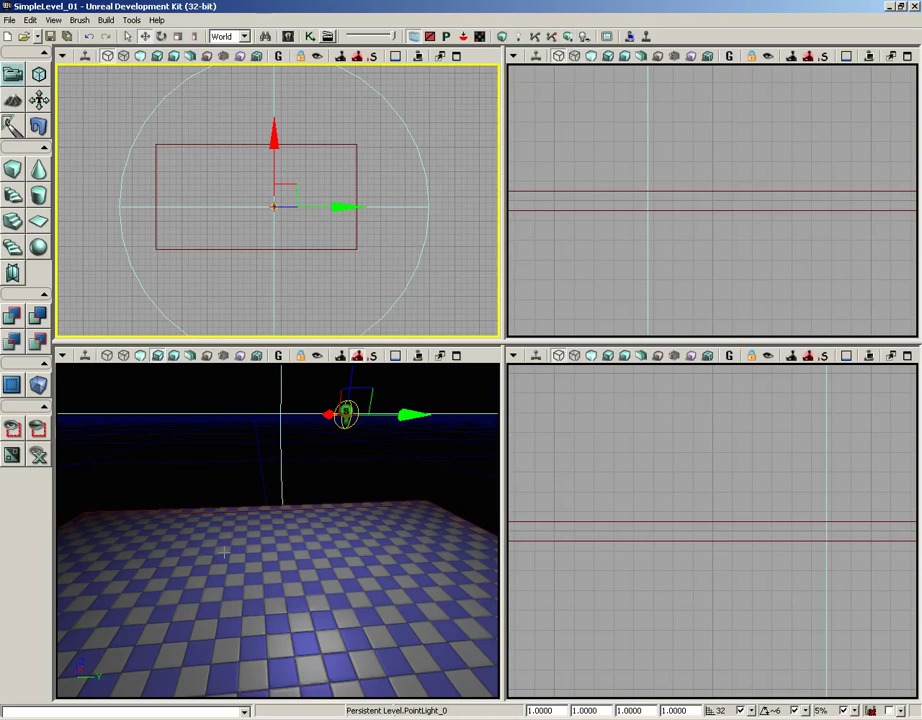
Move the red builder brush along the Y axis clear of the floor, and select the floor brush
click(357, 157)
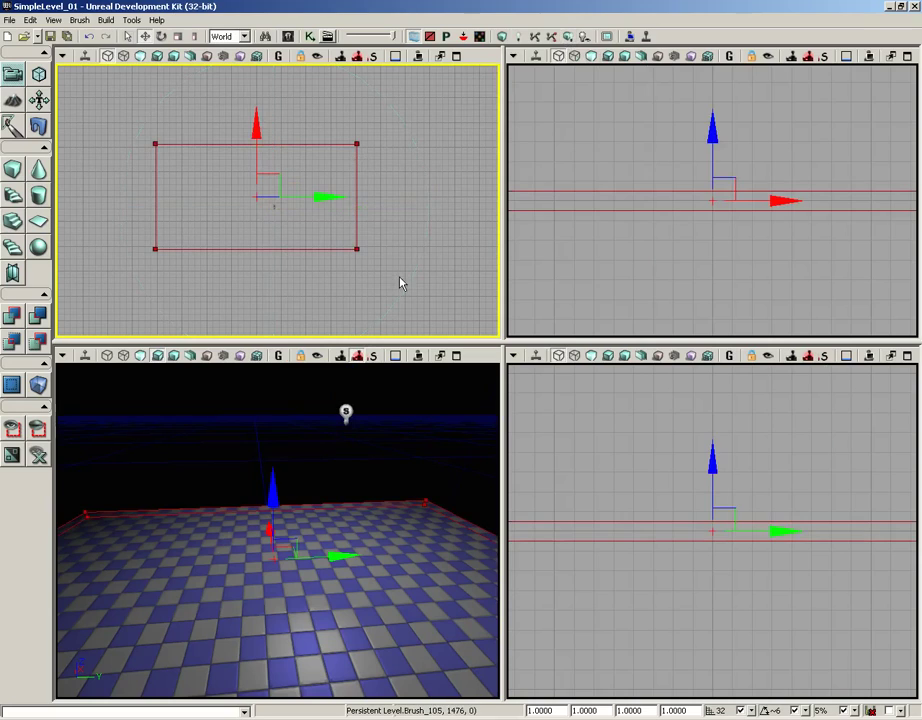
mouse_move(330, 196)
mouse_down()
mouse_move(68, 191)
mouse_move(55, 195)
mouse_move(309, 243)
mouse_move(32, 246)
mouse_up()
click(359, 202)
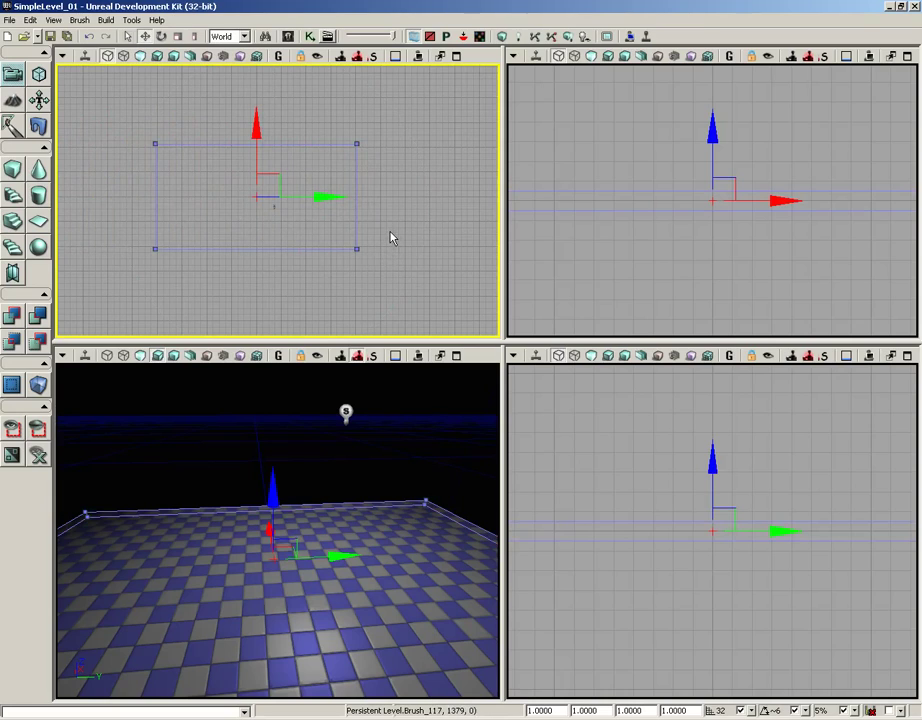
Examine how the floor brush's corner lines up with the grid in the top view, and check the drag grid size options
drag(412, 191, 335, 183)
scroll(366, 187, up, 3)
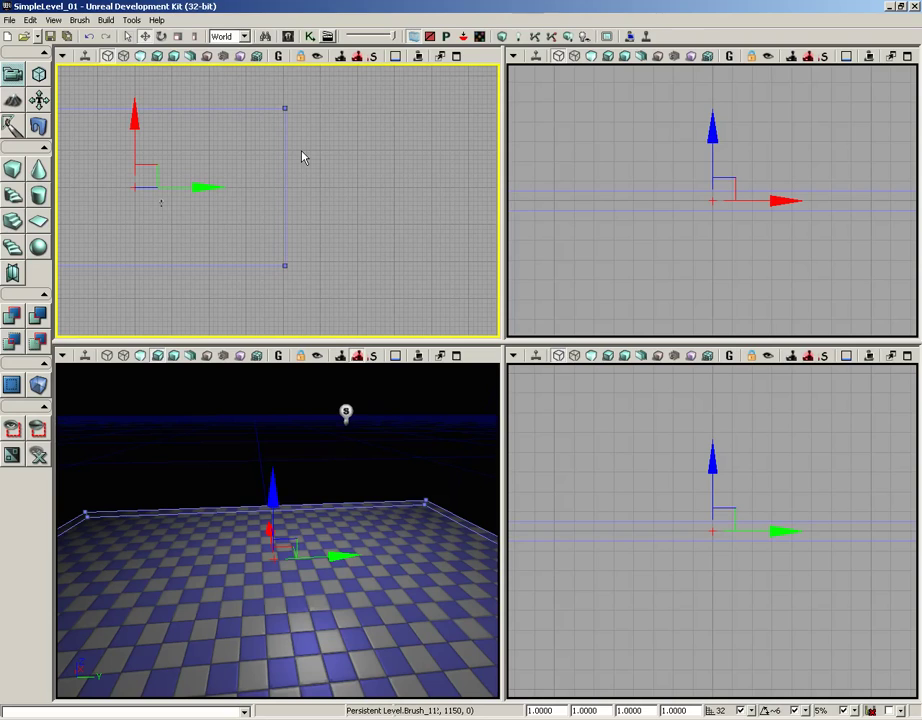
right_drag(328, 147, 315, 274)
scroll(325, 248, up, 5)
scroll(319, 281, up, 4)
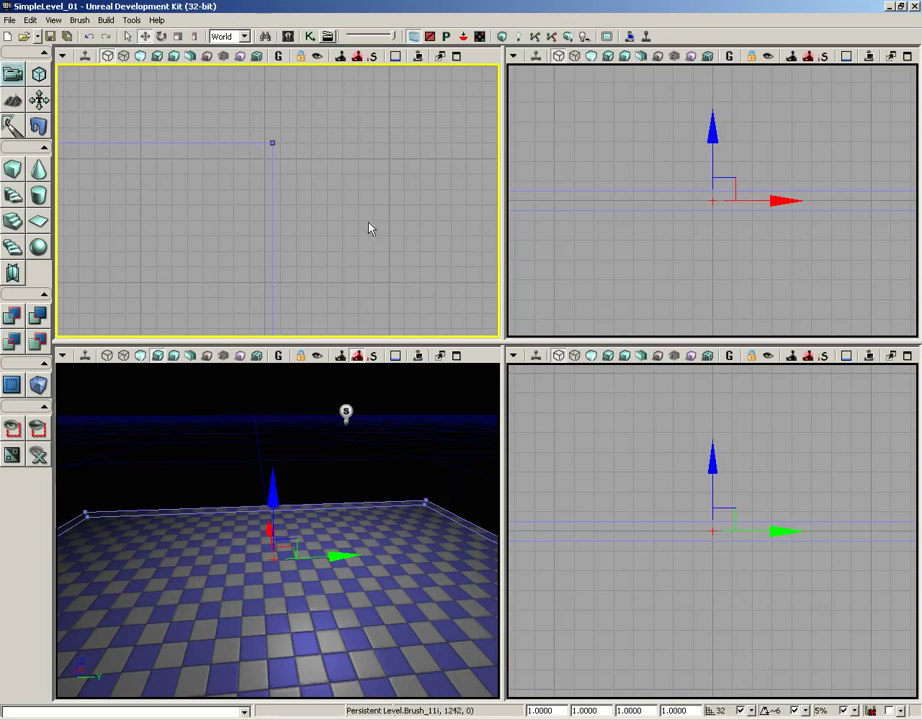
click(50, 20)
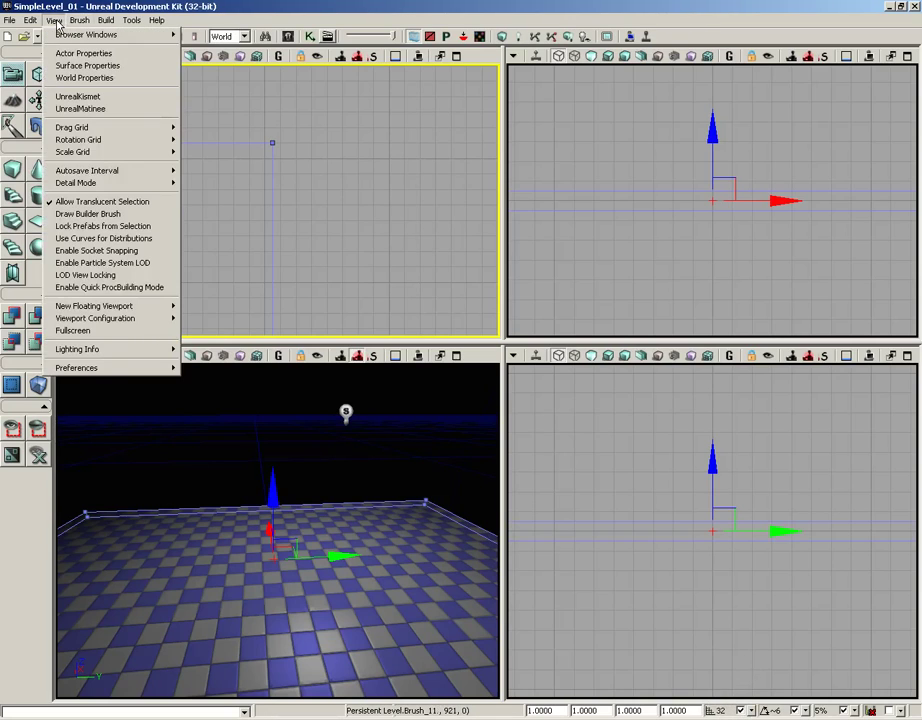
mouse_move(88, 128)
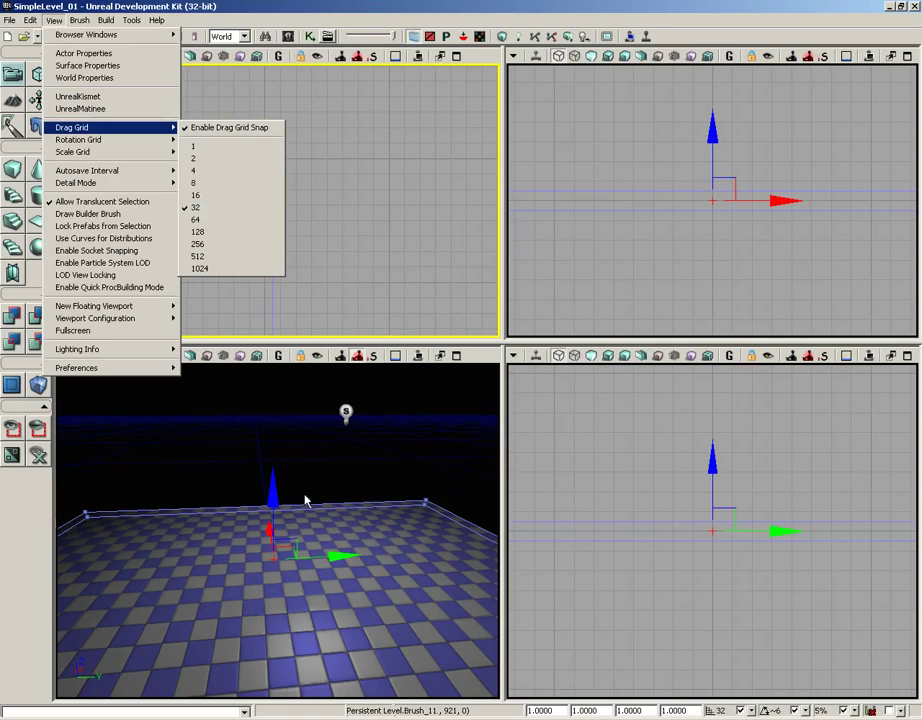
click(360, 503)
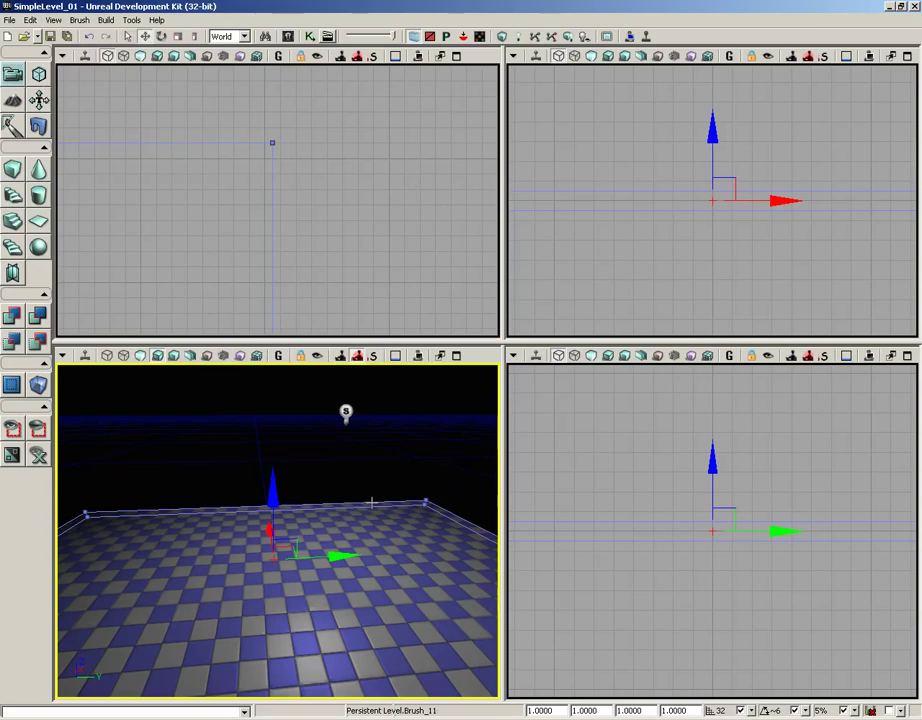
Snap the floor brush to the 32-unit grid by its corner vertex in the top view, and deselect the brush
click(340, 212)
mouse_move(340, 212)
mouse_down()
mouse_move(367, 206)
mouse_move(364, 183)
mouse_up()
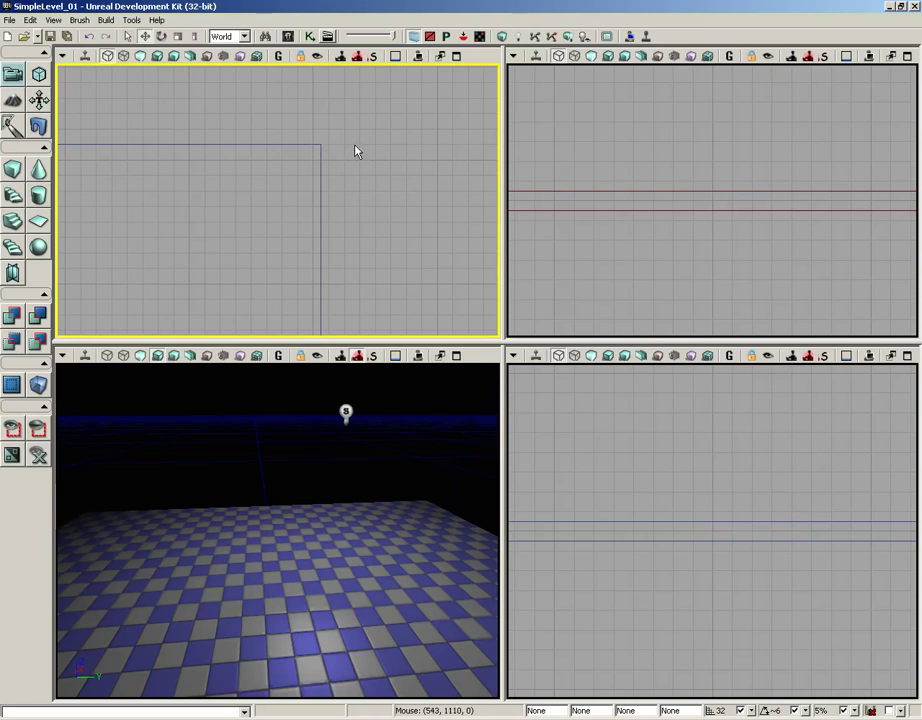
mouse_move(377, 148)
mouse_down()
mouse_move(338, 186)
mouse_move(372, 135)
mouse_up()
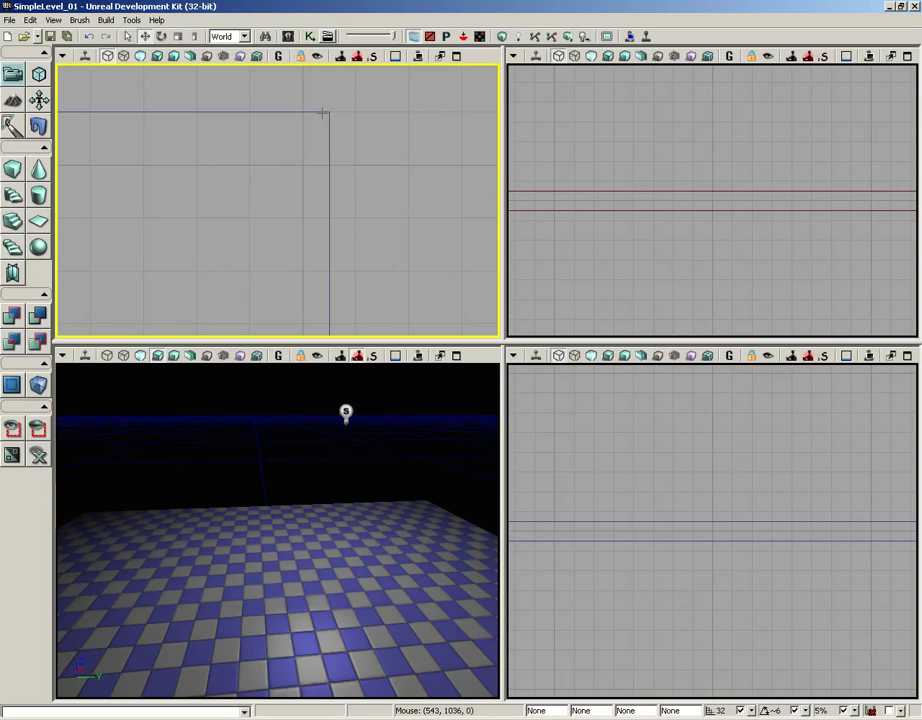
mouse_move(322, 113)
mouse_down()
mouse_move(346, 200)
mouse_move(302, 169)
mouse_move(356, 173)
mouse_move(352, 191)
mouse_up()
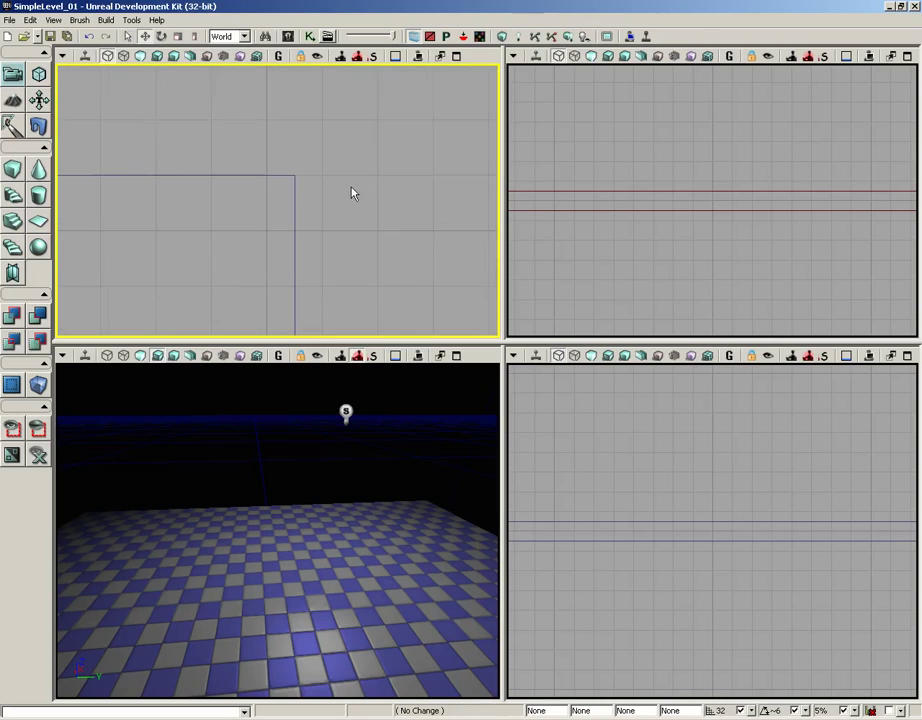
scroll(345, 160, down, 3)
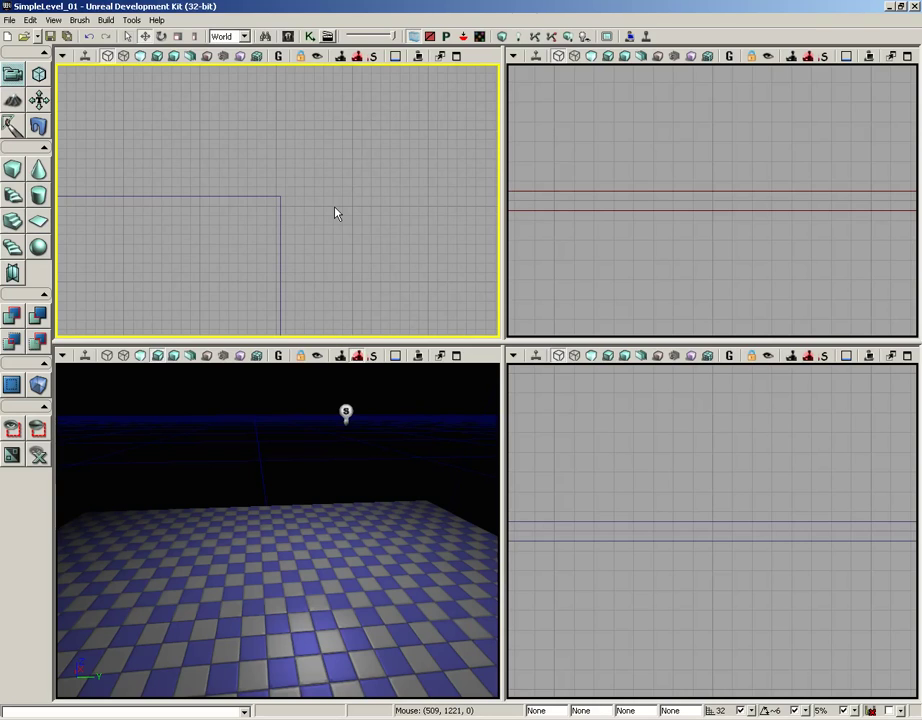
scroll(309, 198, up, 3)
scroll(309, 179, down, 2)
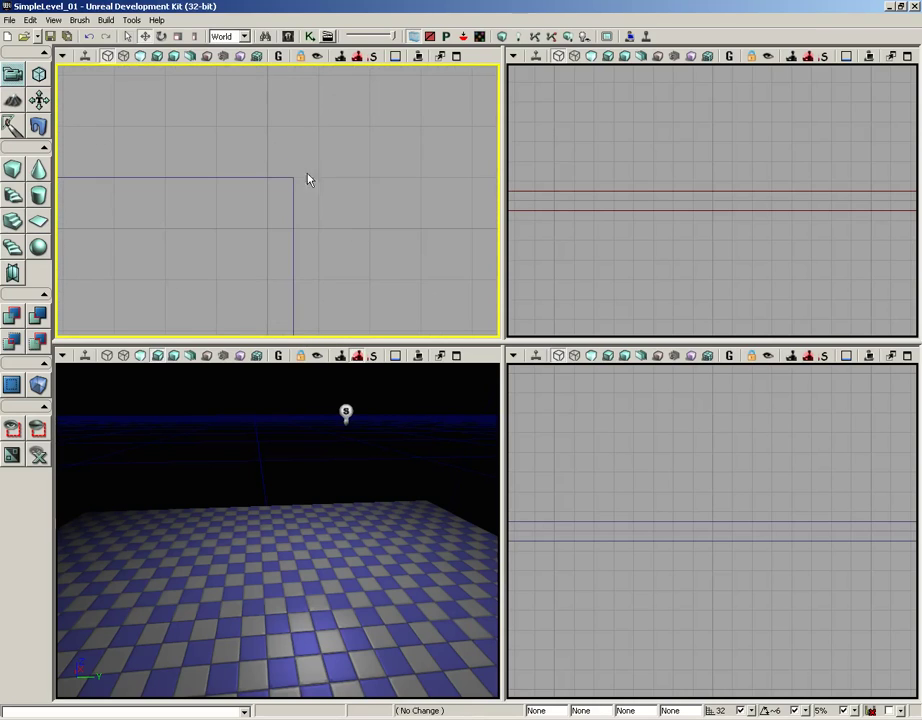
click(292, 178)
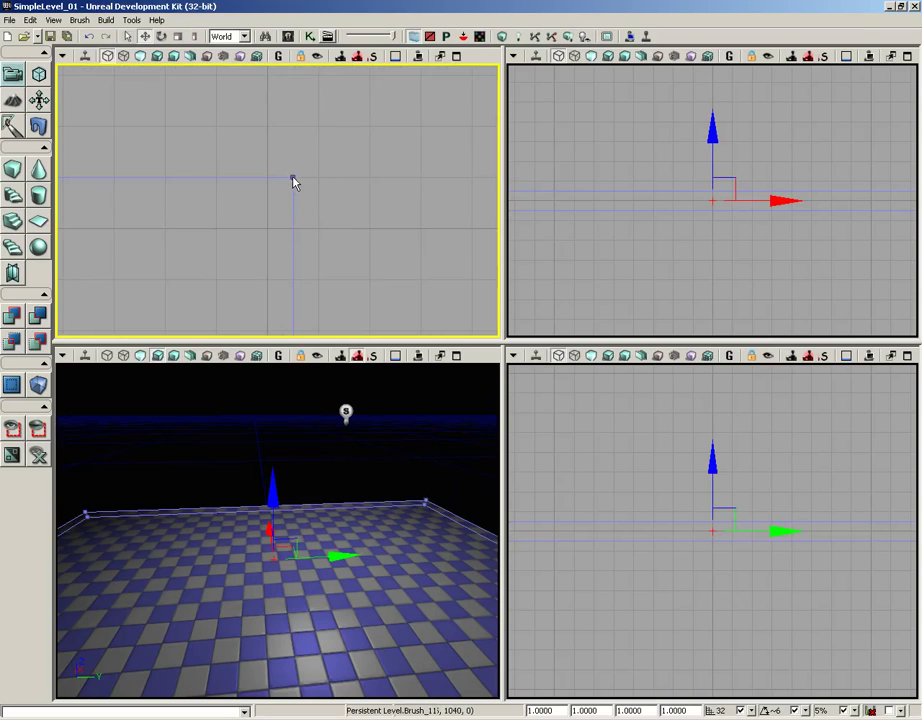
right_click(293, 177)
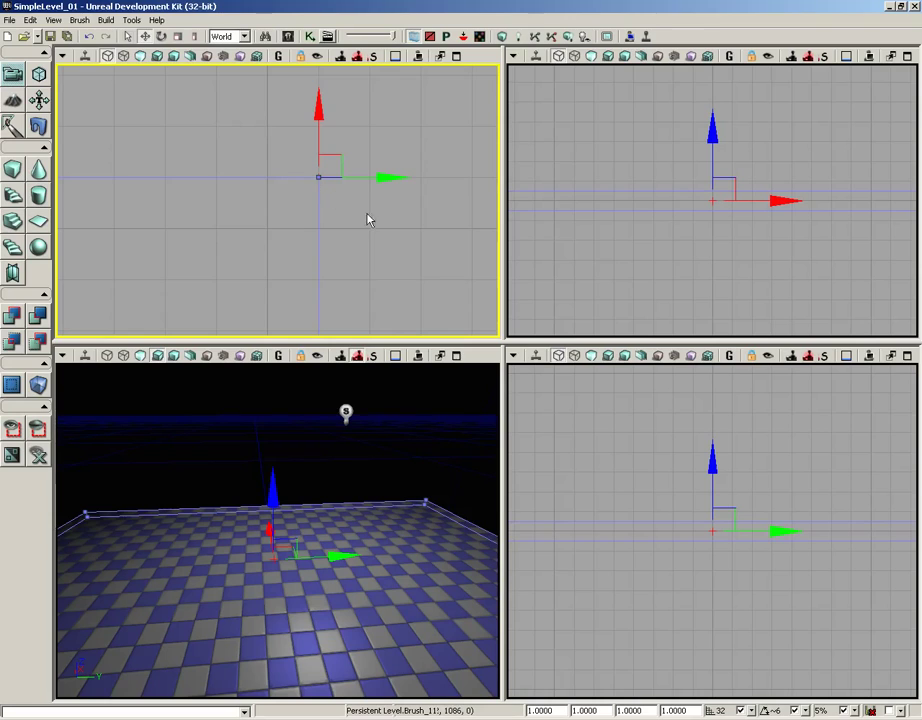
click(263, 191)
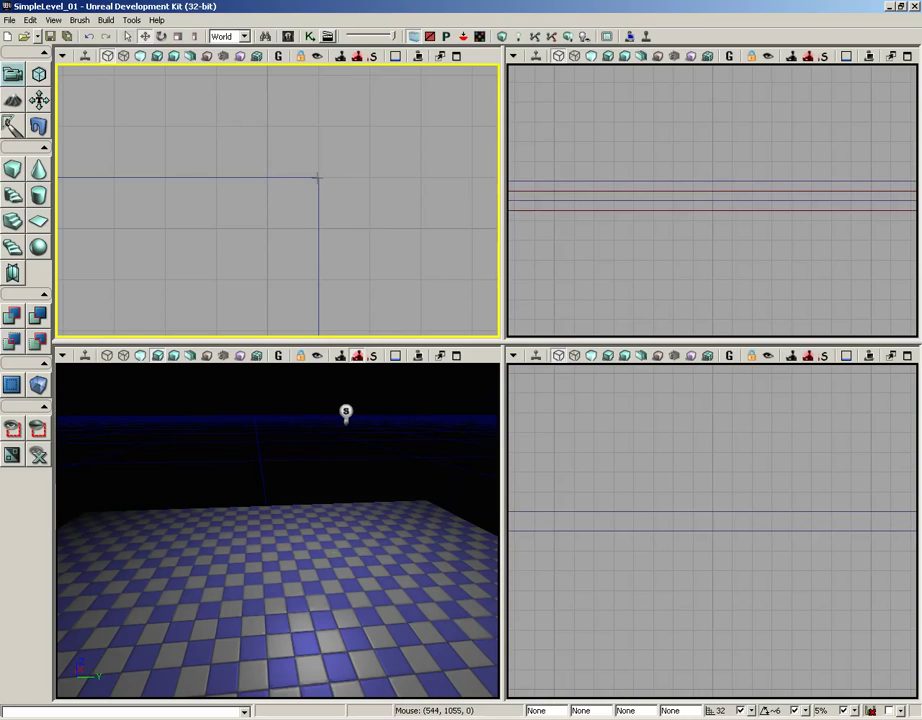
drag(375, 251, 329, 96)
mouse_move(366, 272)
mouse_down()
mouse_move(374, 220)
mouse_move(366, 163)
mouse_move(375, 220)
mouse_move(434, 143)
mouse_up()
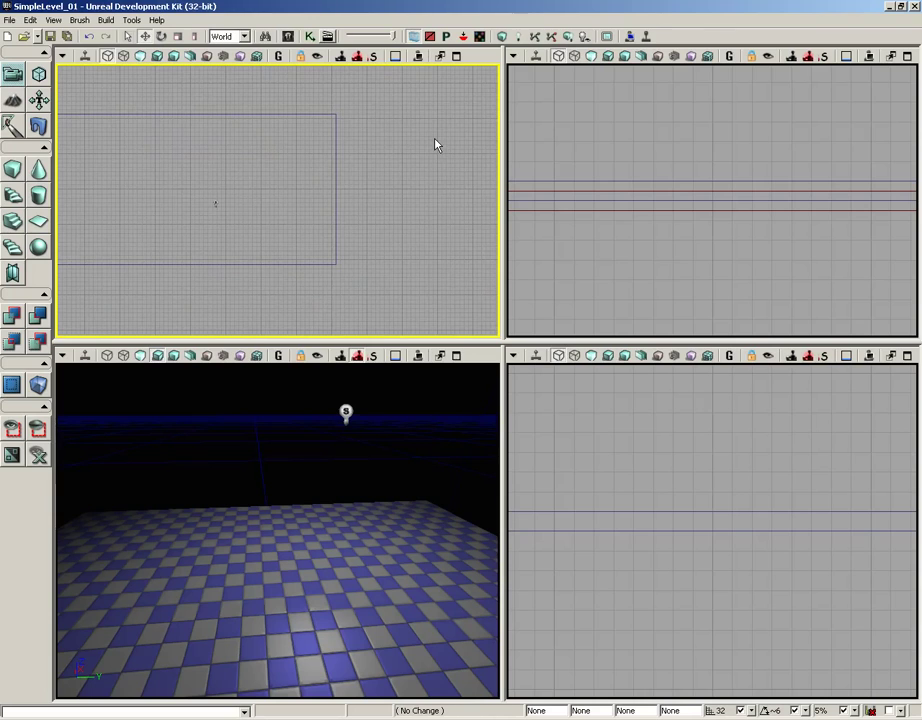
mouse_move(435, 145)
mouse_down()
mouse_move(499, 161)
mouse_move(469, 183)
mouse_move(387, 173)
mouse_up()
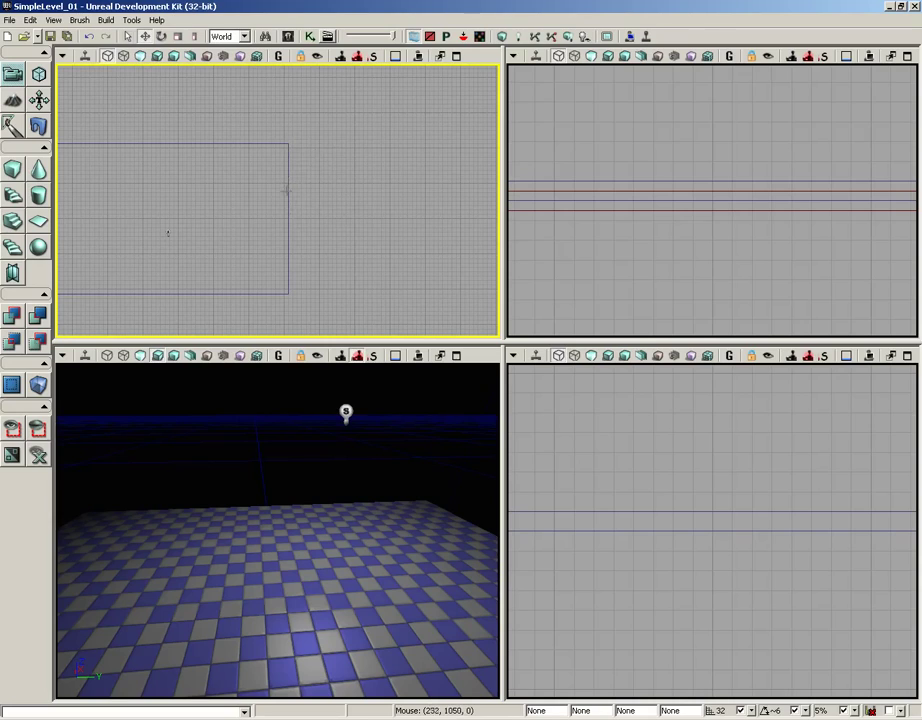
drag(287, 190, 405, 232)
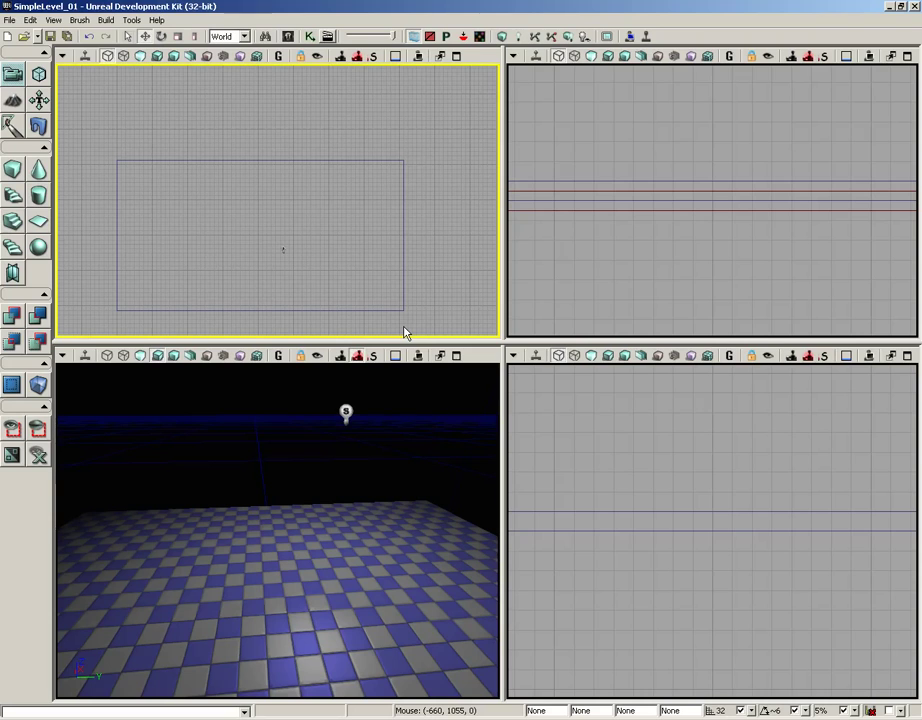
drag(393, 208, 255, 173)
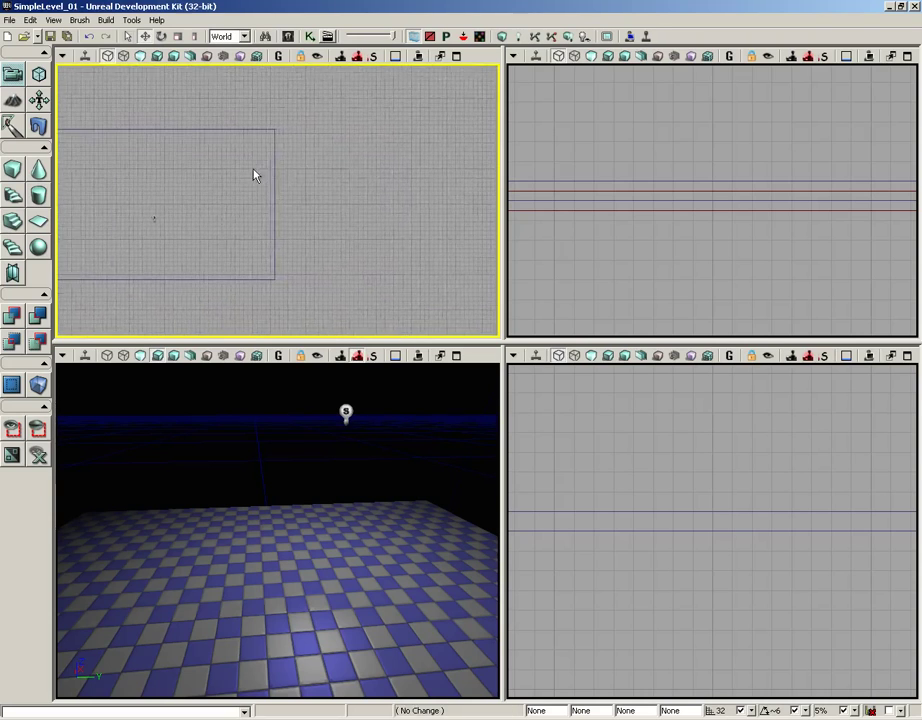
Select the floor brush and display the perspective view unlit, looking at the floor's side edge
scroll(268, 195, up, 2)
drag(303, 500, 468, 415)
click(274, 271)
mouse_move(310, 457)
mouse_down()
mouse_move(214, 467)
mouse_move(113, 500)
mouse_move(498, 492)
mouse_move(330, 489)
mouse_move(486, 475)
mouse_move(459, 403)
mouse_move(424, 377)
mouse_move(488, 438)
mouse_move(486, 502)
mouse_up()
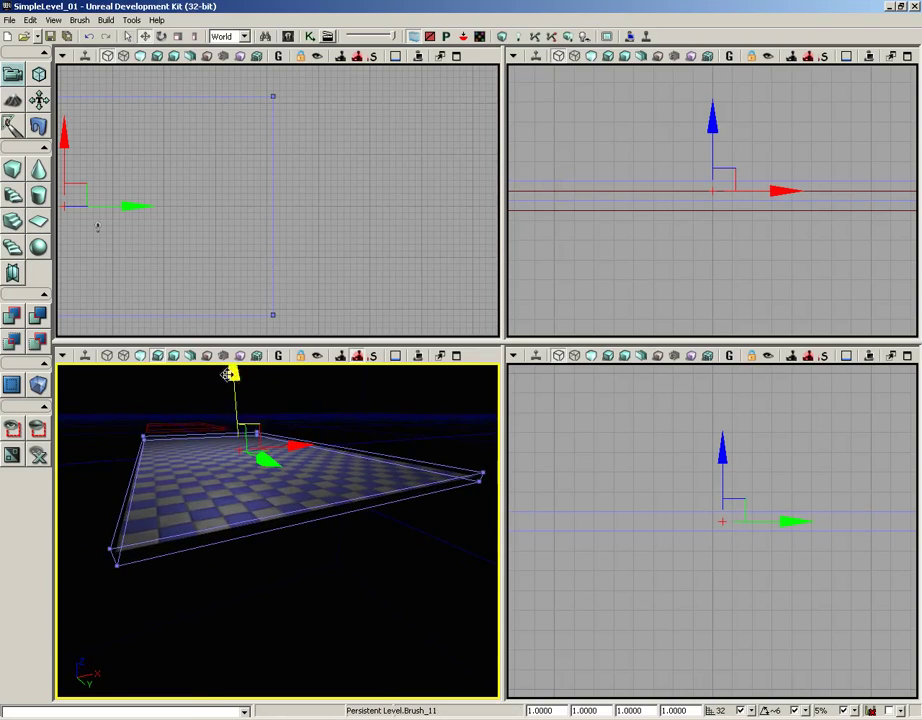
click(141, 358)
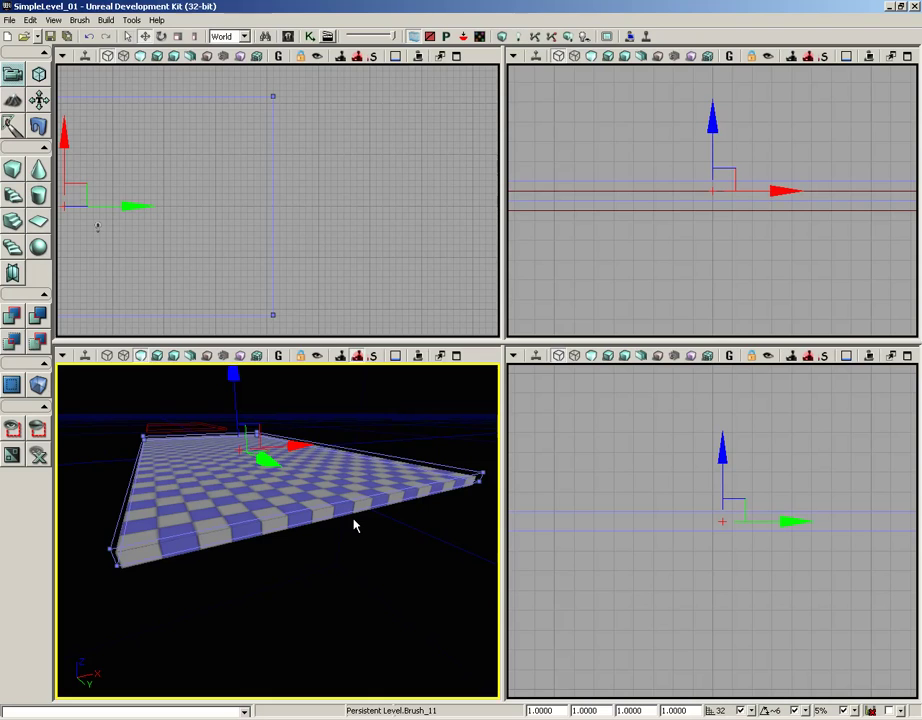
Rebuild the level geometry so the floor's surfaces match the moved brush, and look over its side edge
mouse_move(354, 525)
mouse_down()
mouse_move(407, 552)
mouse_move(258, 549)
mouse_move(255, 519)
mouse_move(237, 591)
mouse_move(248, 563)
mouse_move(230, 578)
mouse_move(235, 540)
mouse_up()
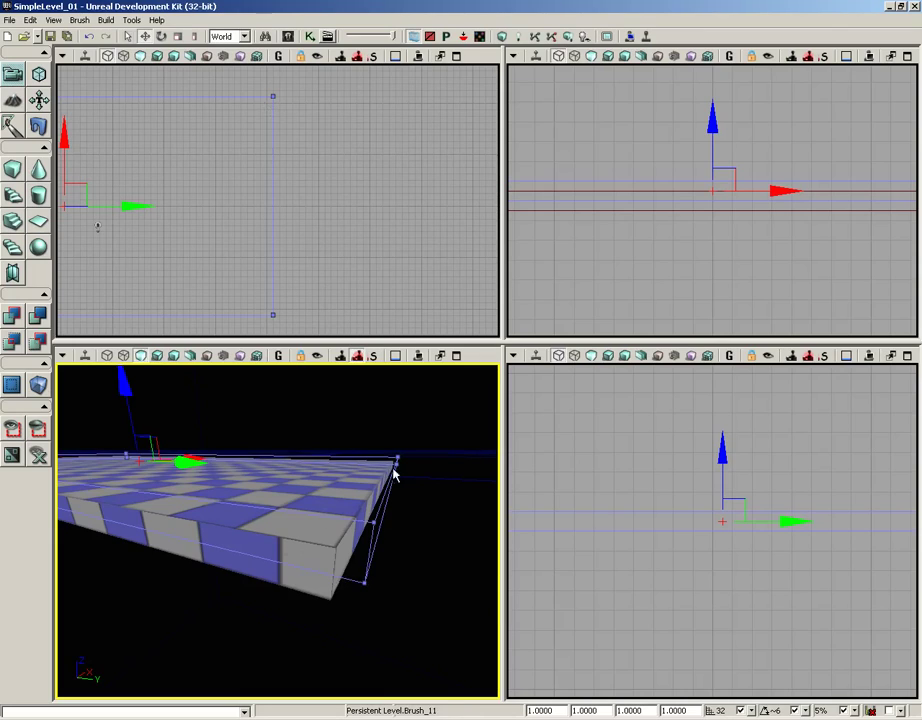
click(504, 37)
click(780, 311)
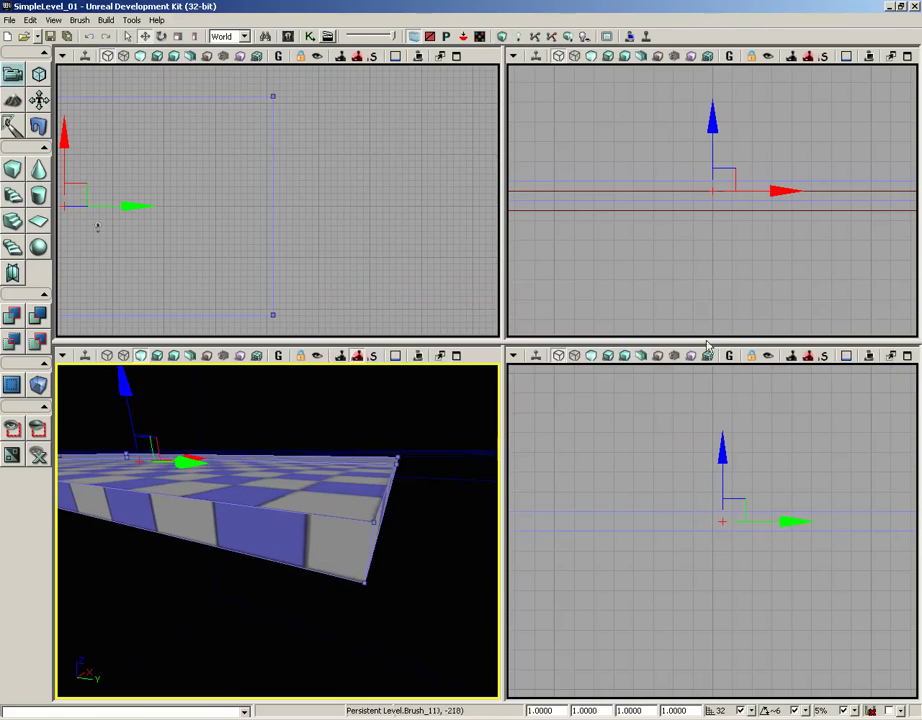
middle_drag(436, 486, 434, 440)
right_drag(434, 440, 465, 438)
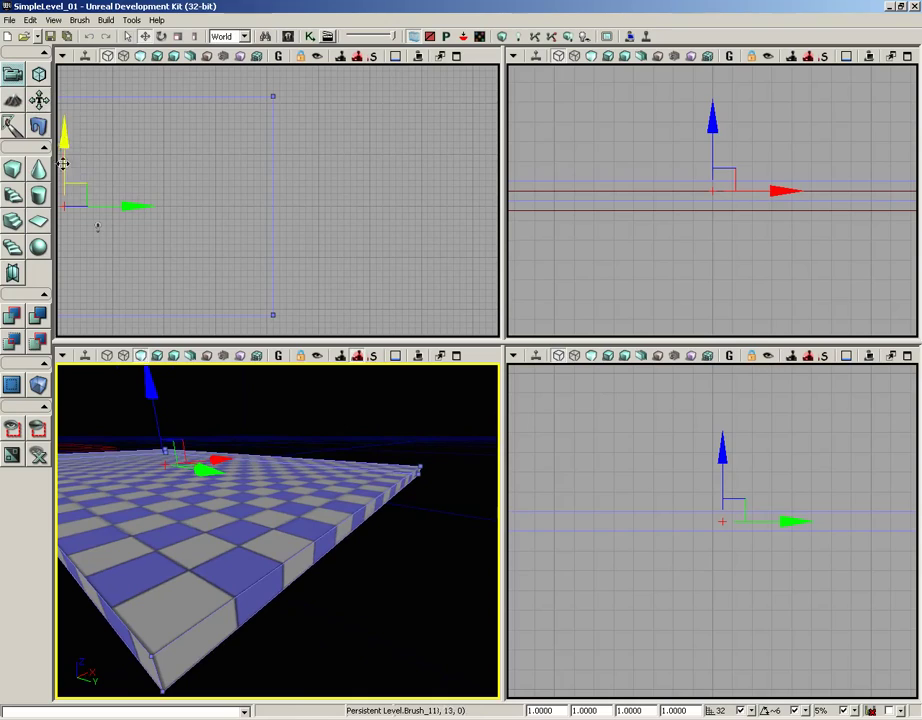
Display the perspective view in wireframe and enter Geometry Mode for the floor brush, with its end side in view
click(107, 356)
mouse_move(360, 453)
right_down()
mouse_move(333, 370)
mouse_move(325, 397)
mouse_move(360, 469)
mouse_move(354, 558)
right_up()
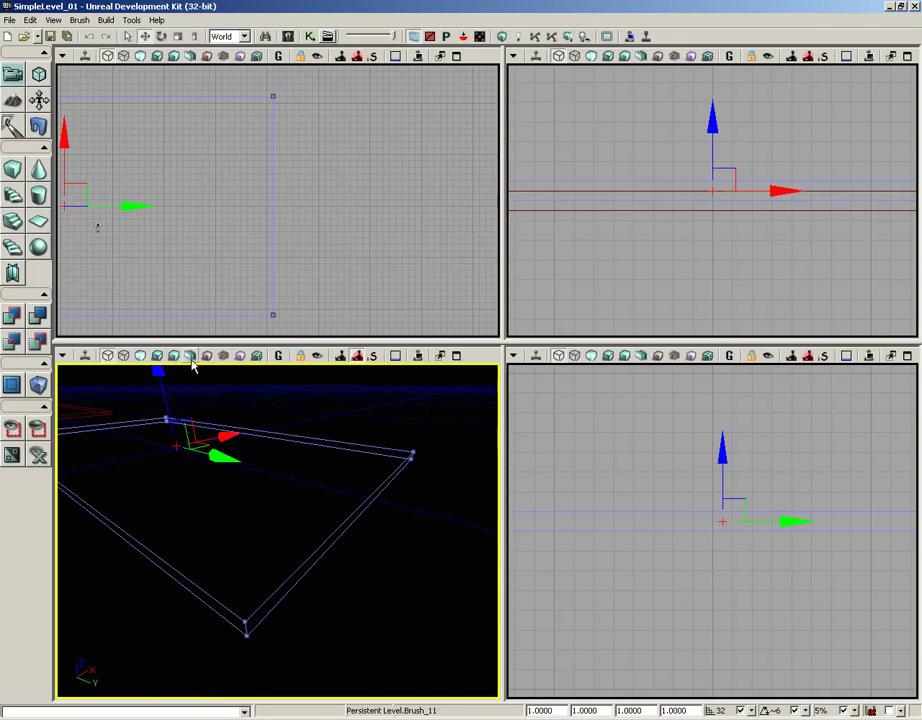
click(39, 76)
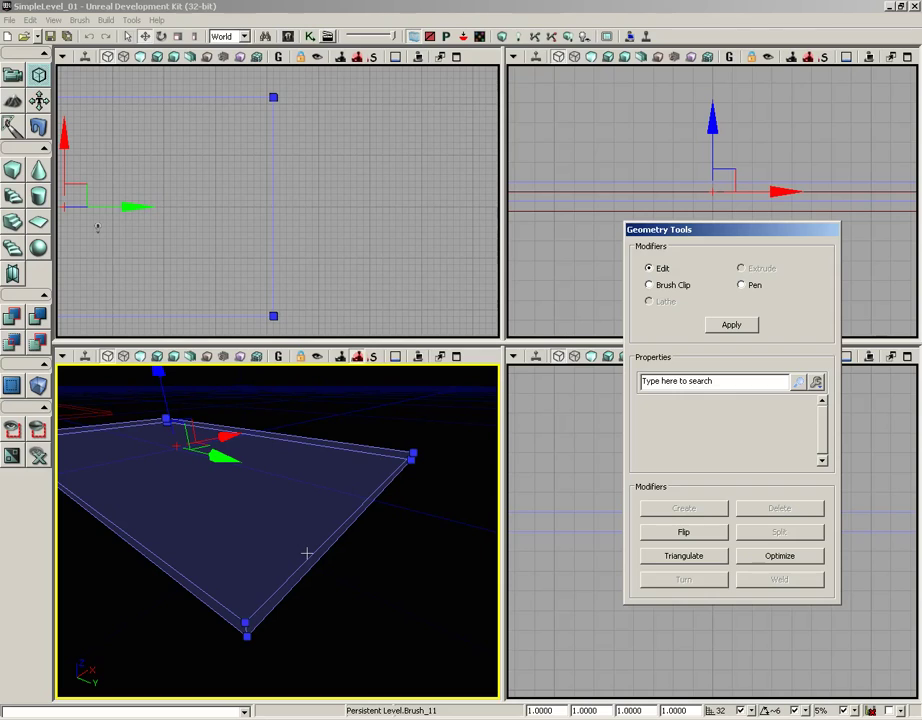
mouse_move(307, 553)
mouse_down()
mouse_move(354, 572)
mouse_move(387, 562)
mouse_move(412, 570)
mouse_move(363, 595)
mouse_up()
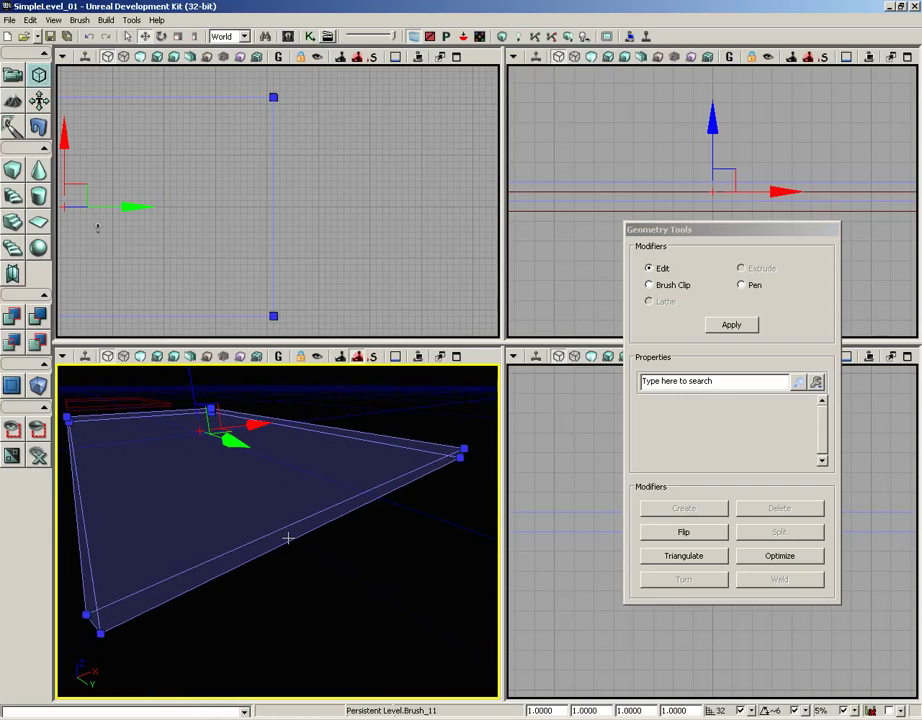
Select the floor brush's end side face, top face, upper end edge and a corner vertex one after another
click(200, 580)
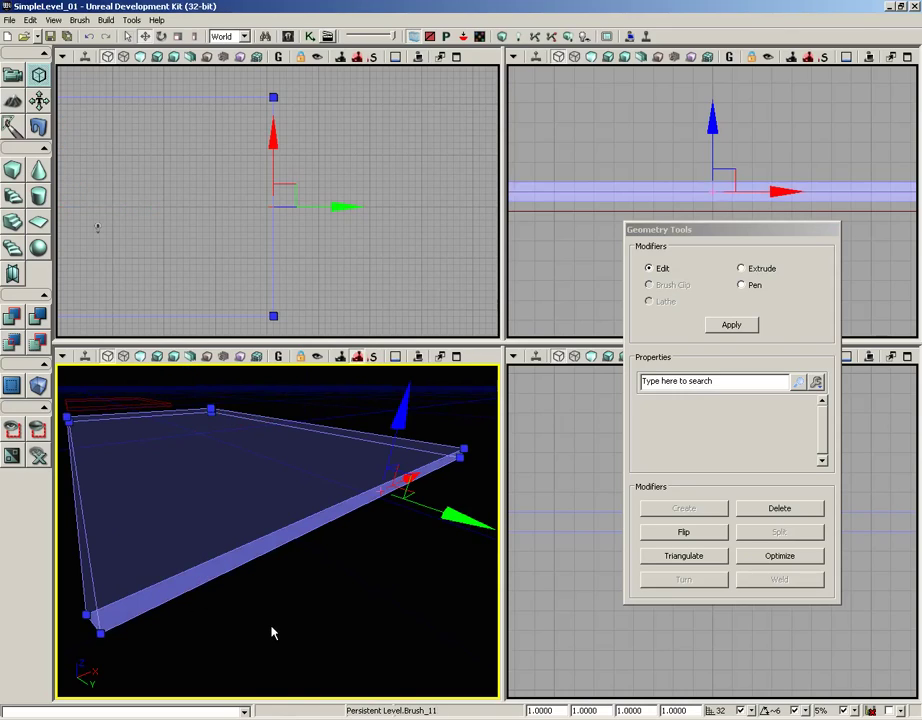
click(219, 553)
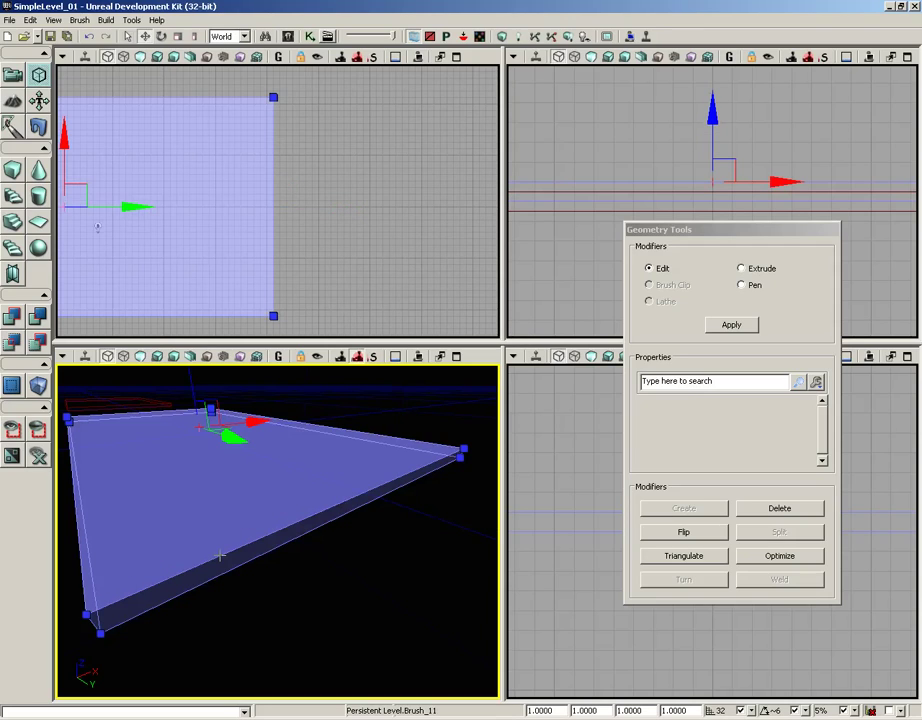
click(221, 555)
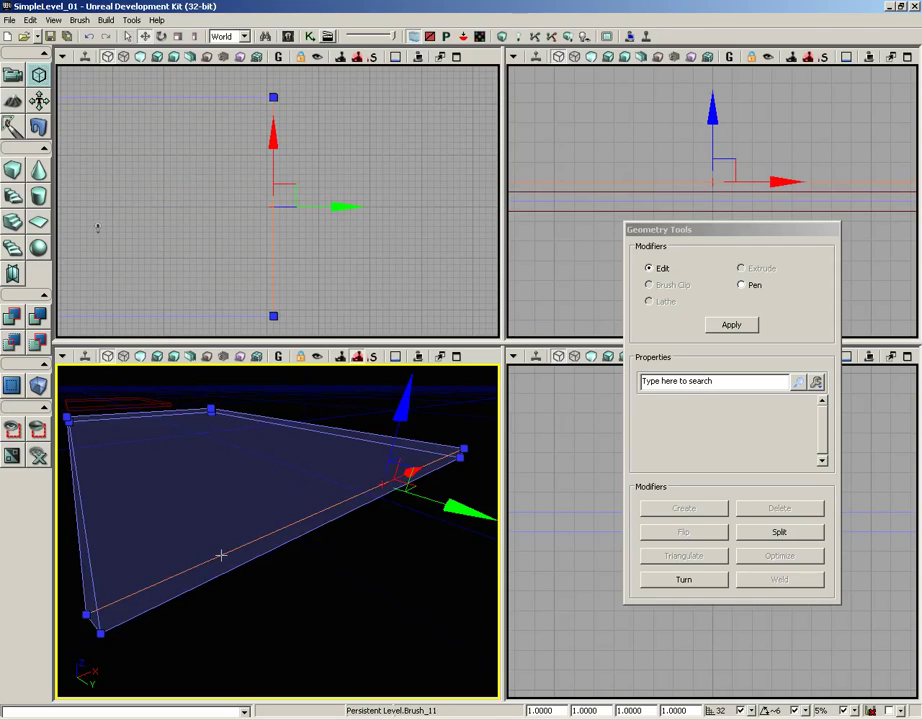
click(87, 614)
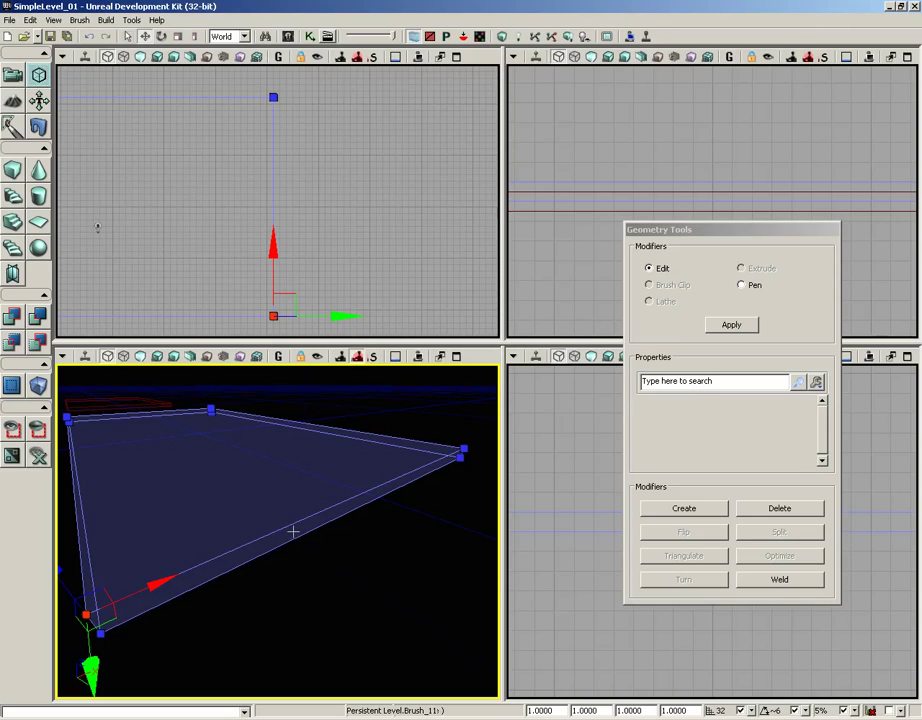
Extrude the end side face of the floor brush outward along the Y axis with a length of 288
click(293, 531)
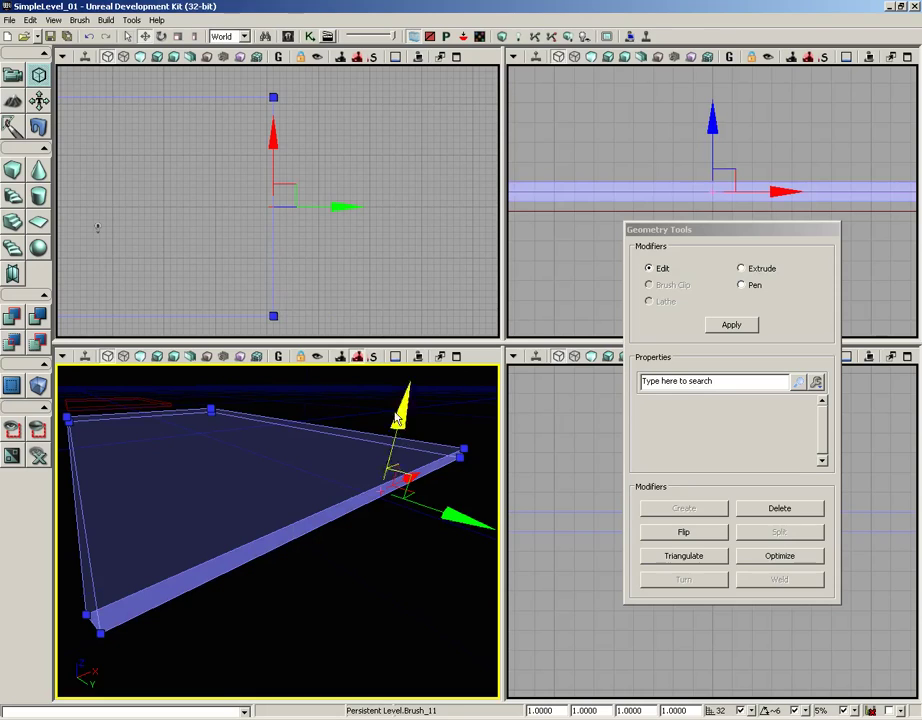
scroll(344, 229, down, 1)
scroll(344, 229, down, 1)
mouse_move(344, 229)
right_down()
mouse_move(381, 251)
mouse_move(451, 233)
right_up()
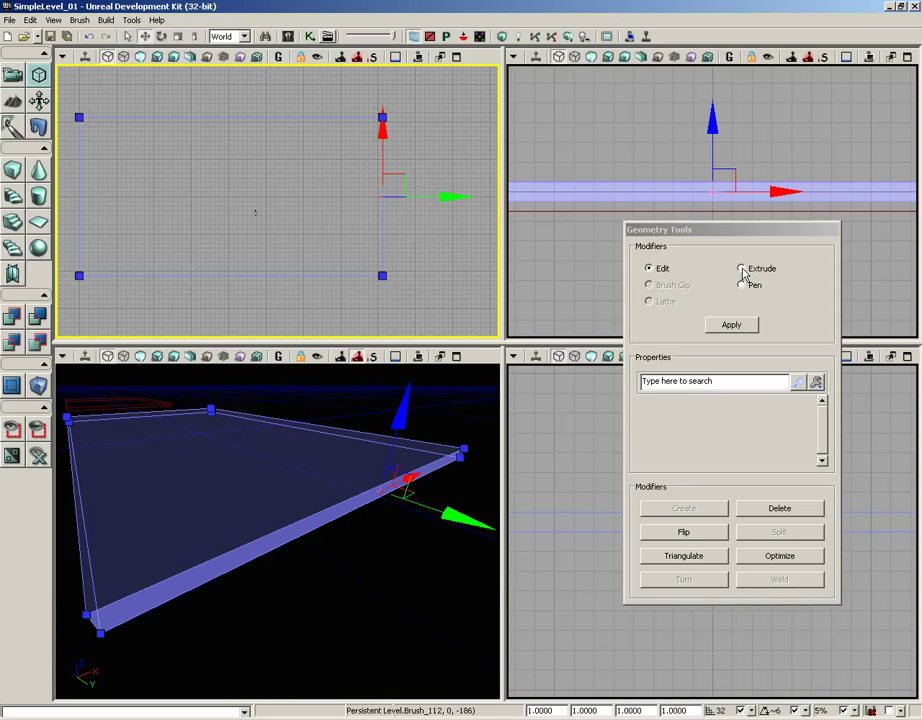
drag(626, 229, 578, 229)
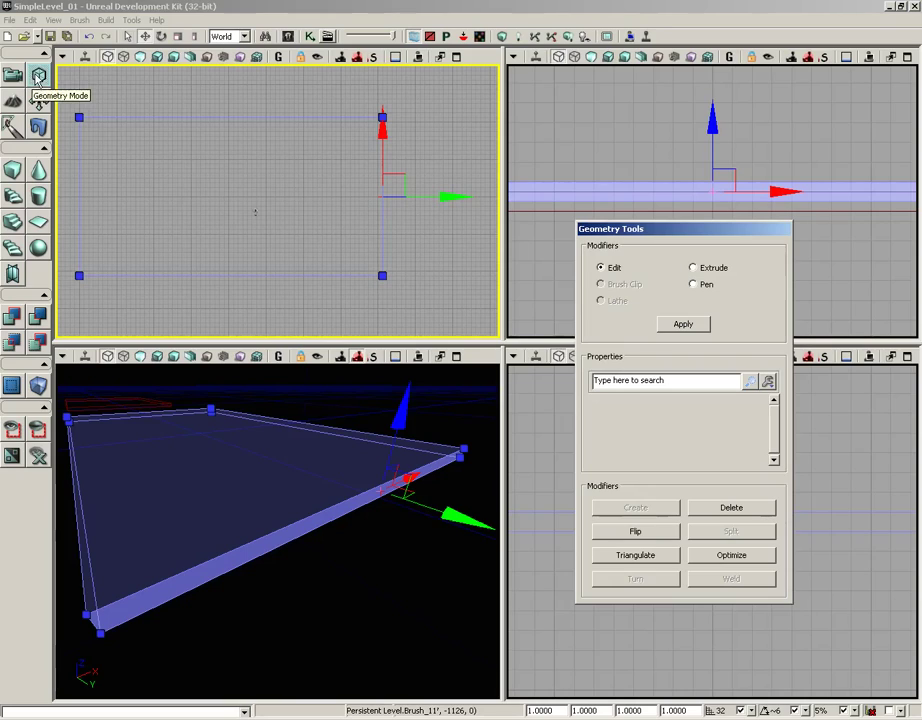
click(694, 268)
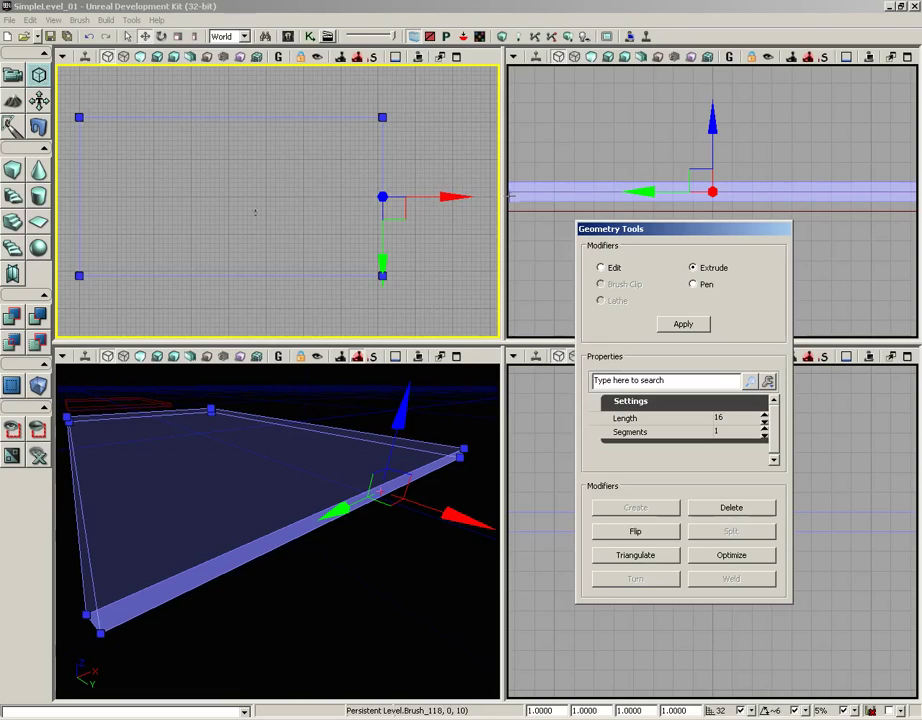
click(728, 419)
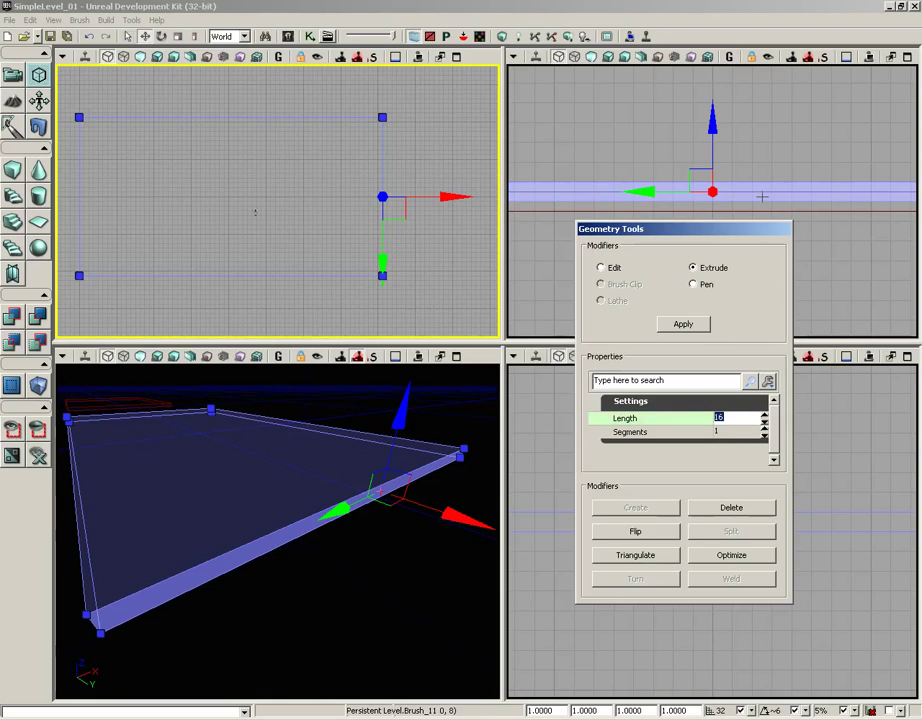
text(288)
click(683, 325)
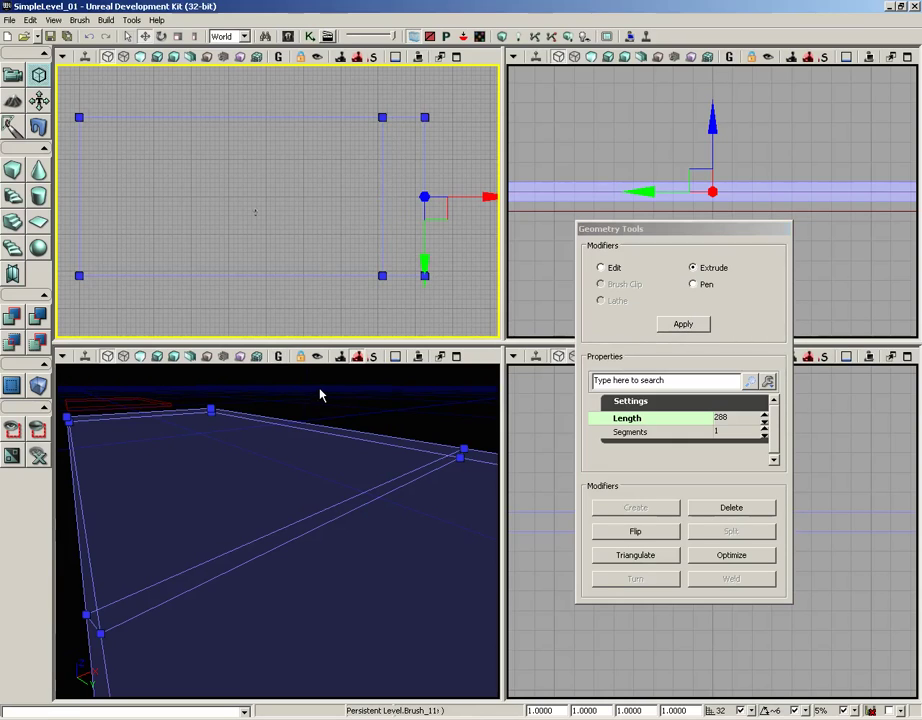
mouse_move(319, 395)
mouse_down()
mouse_move(319, 513)
mouse_move(290, 372)
mouse_move(290, 411)
mouse_move(269, 398)
mouse_up()
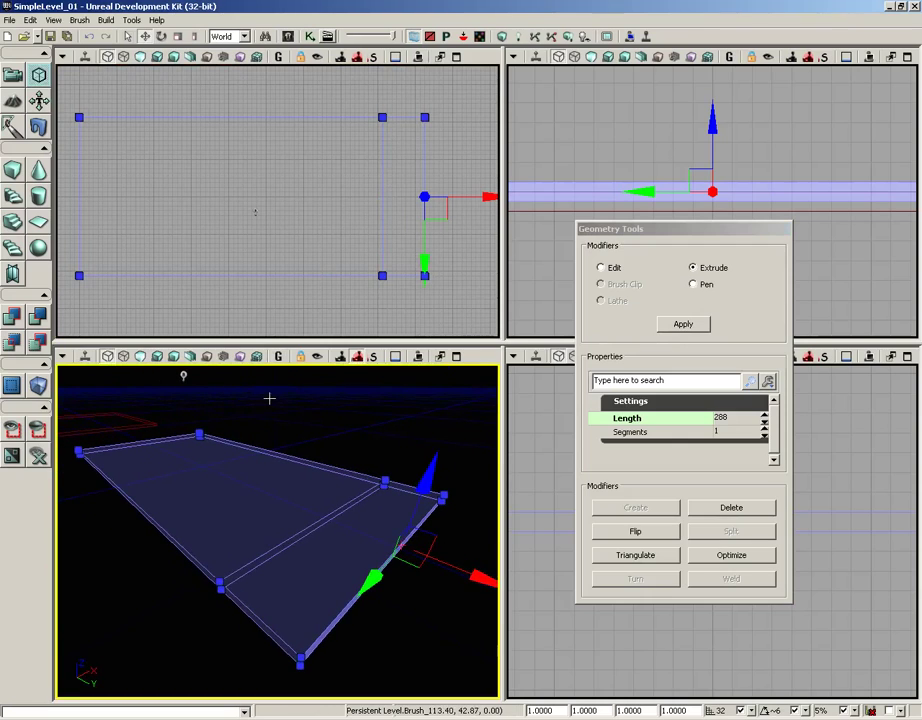
Maximize the top view on the extruded section and place the Geometry Tools window clear of it
drag(356, 212, 247, 209)
scroll(370, 165, up, 2)
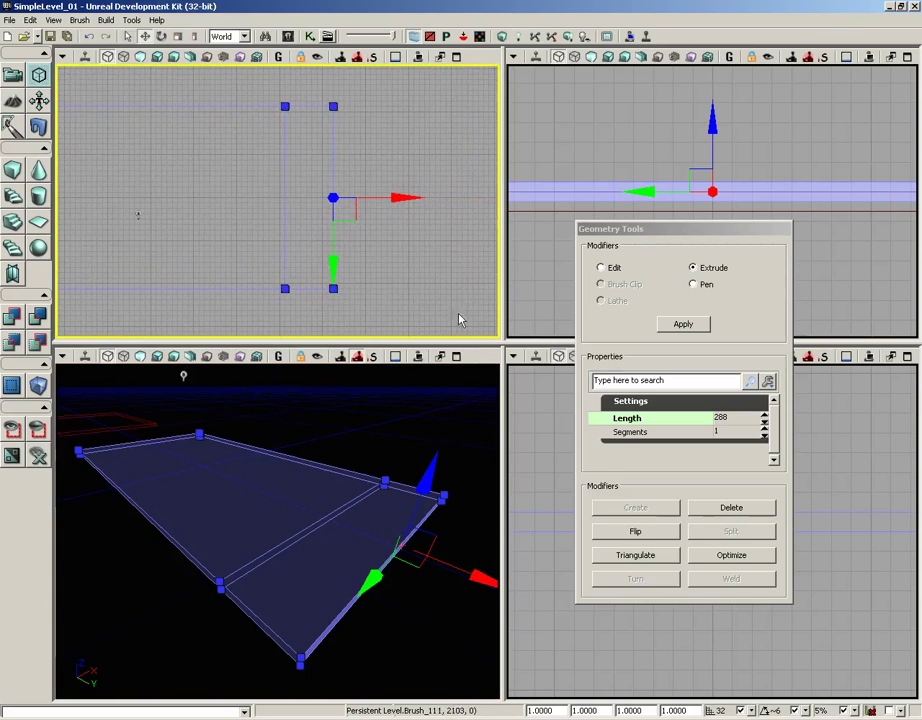
click(456, 58)
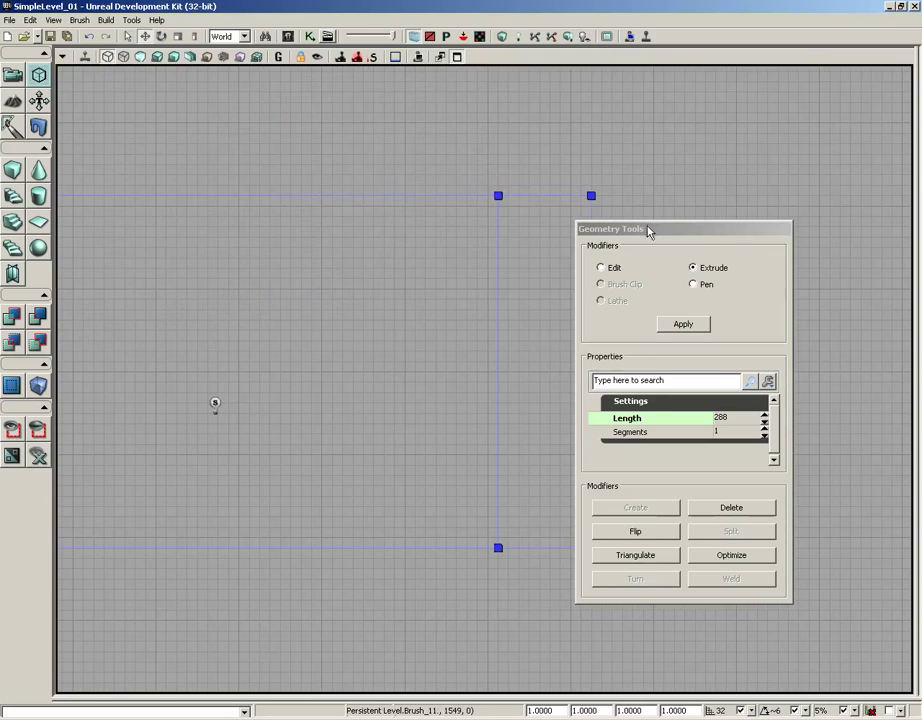
drag(648, 231, 805, 211)
mouse_move(654, 200)
mouse_down()
mouse_move(615, 224)
mouse_move(484, 220)
mouse_up()
scroll(485, 230, up, 3)
scroll(486, 245, down, 1)
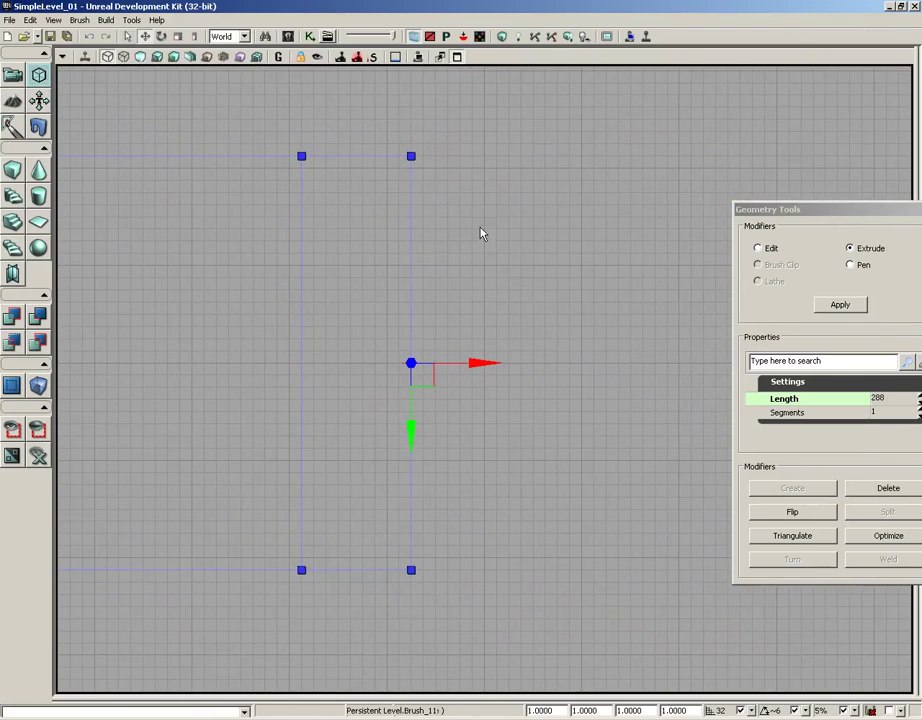
Move the extruded section's upper outer corner vertex nine grid squares inward along the X axis, making its adjoining edge a 45-degree diagonal
click(449, 178)
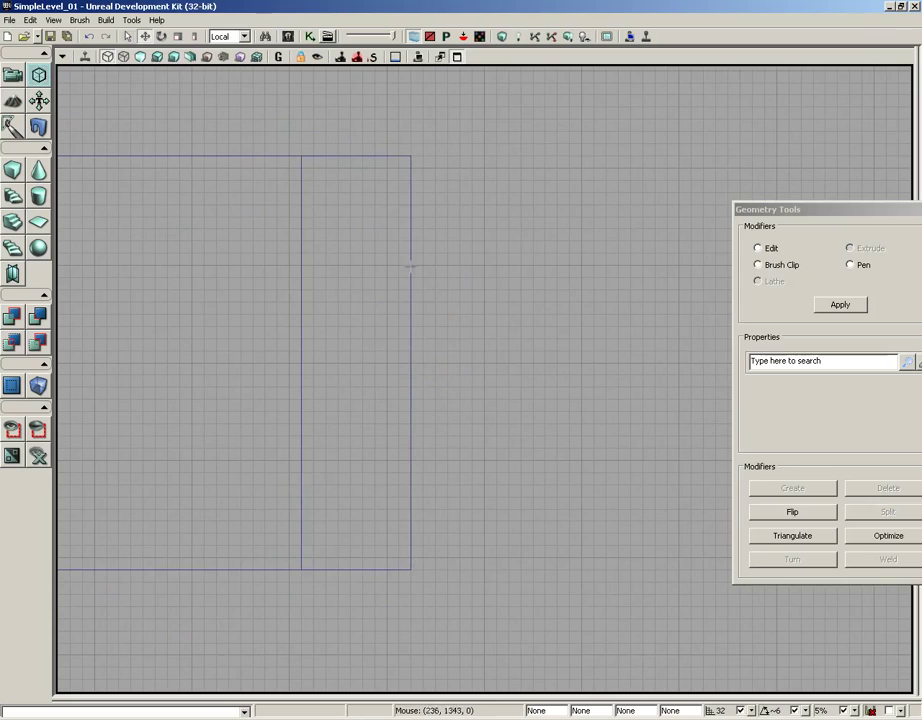
click(411, 156)
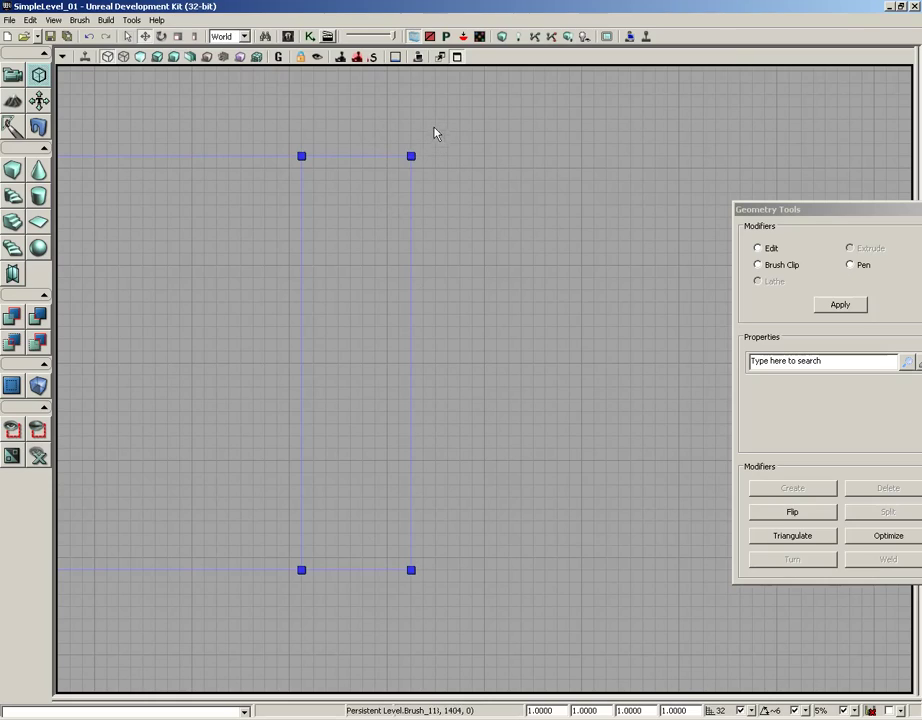
click(411, 156)
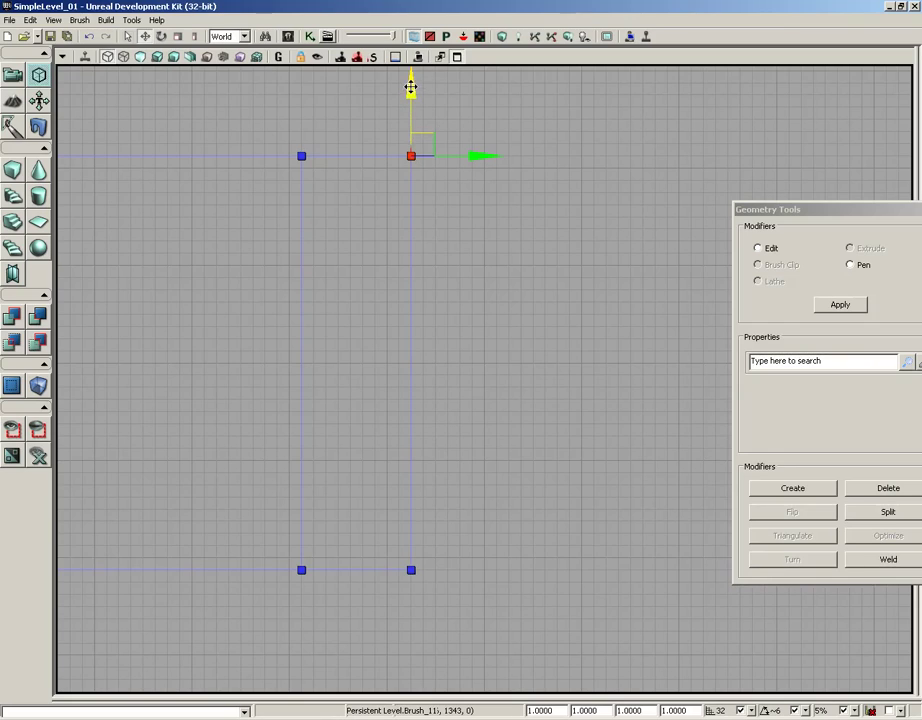
drag(414, 86, 415, 207)
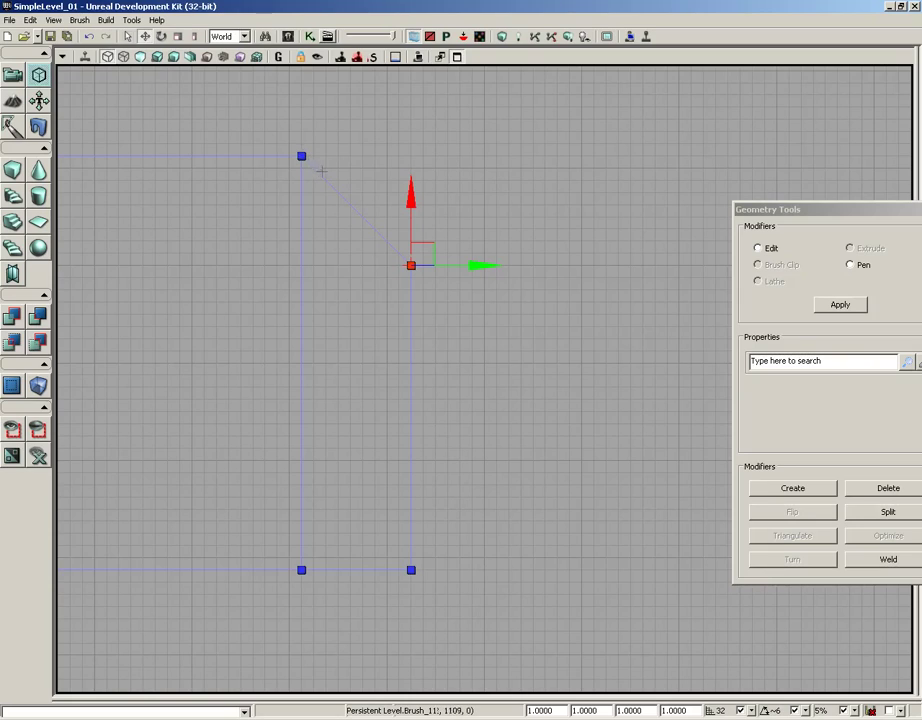
click(301, 156)
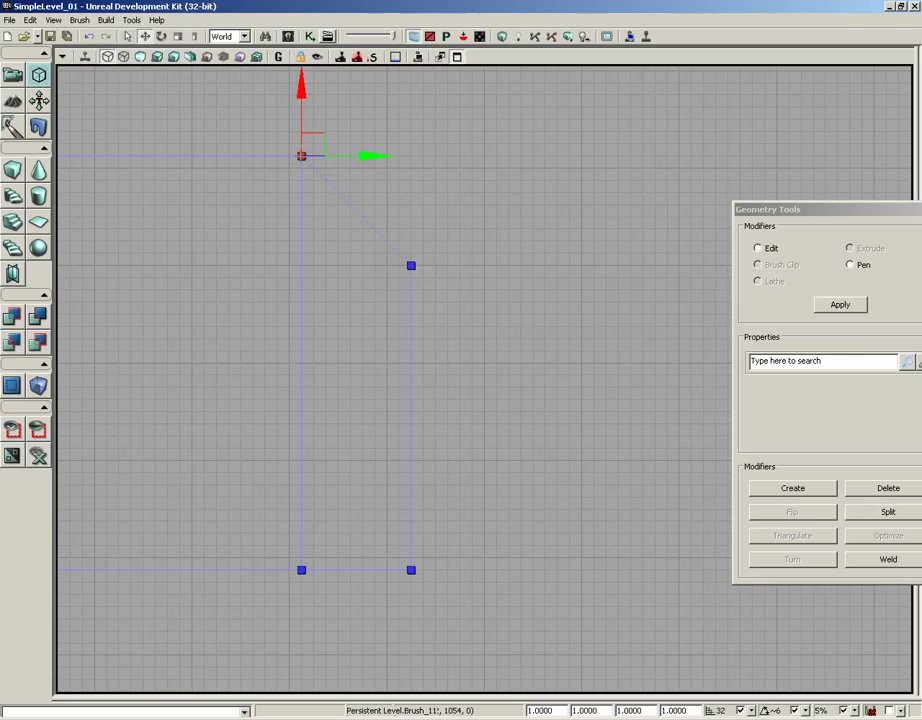
click(407, 263)
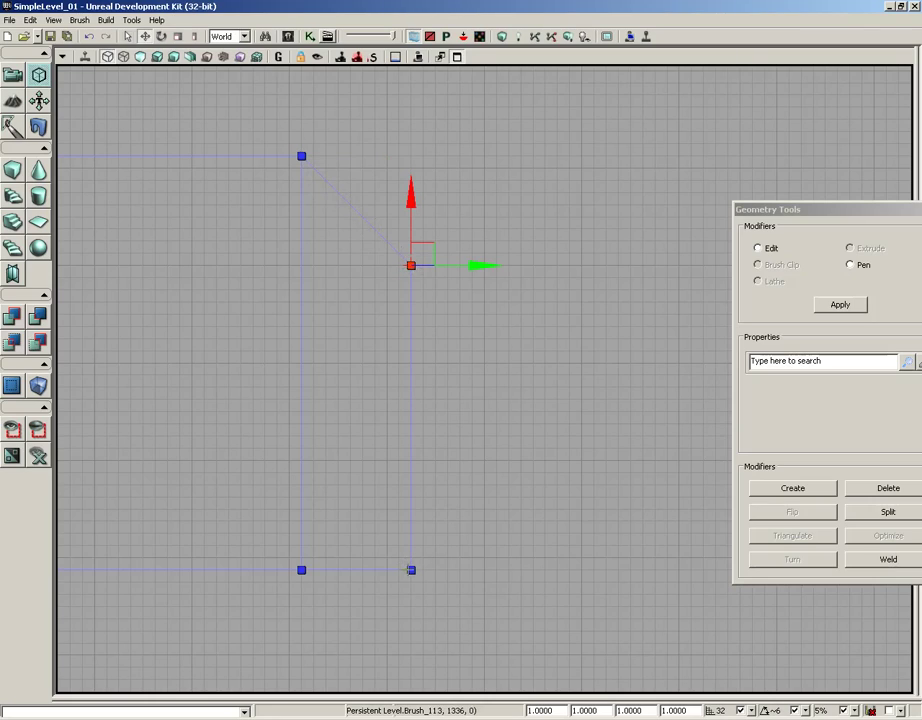
Move the lower outer corner vertex nine grid squares inward along the X axis to mirror the upper diagonal
click(410, 570)
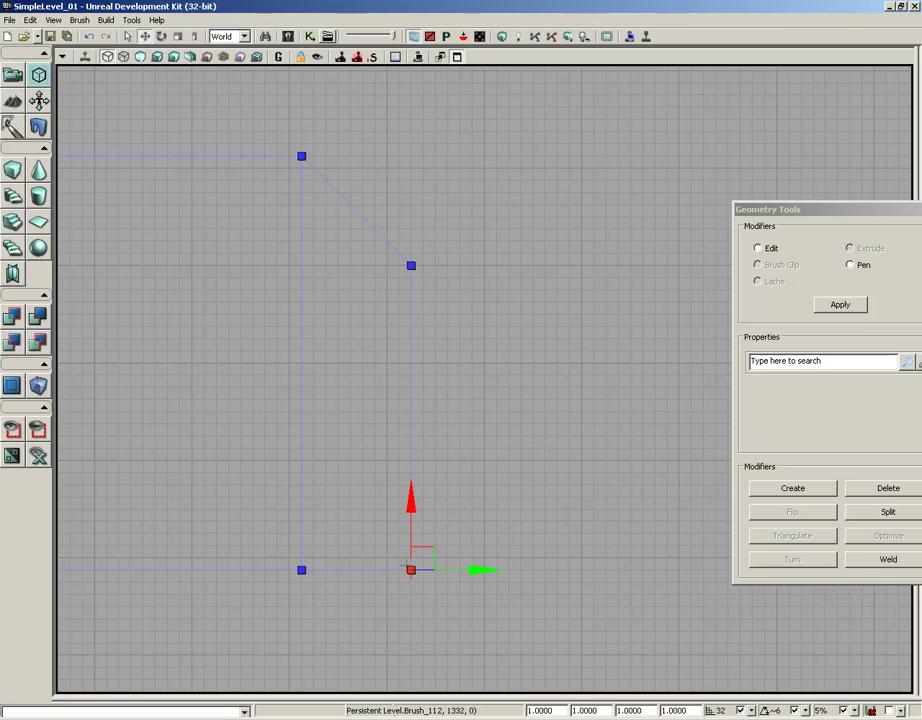
drag(412, 502, 412, 396)
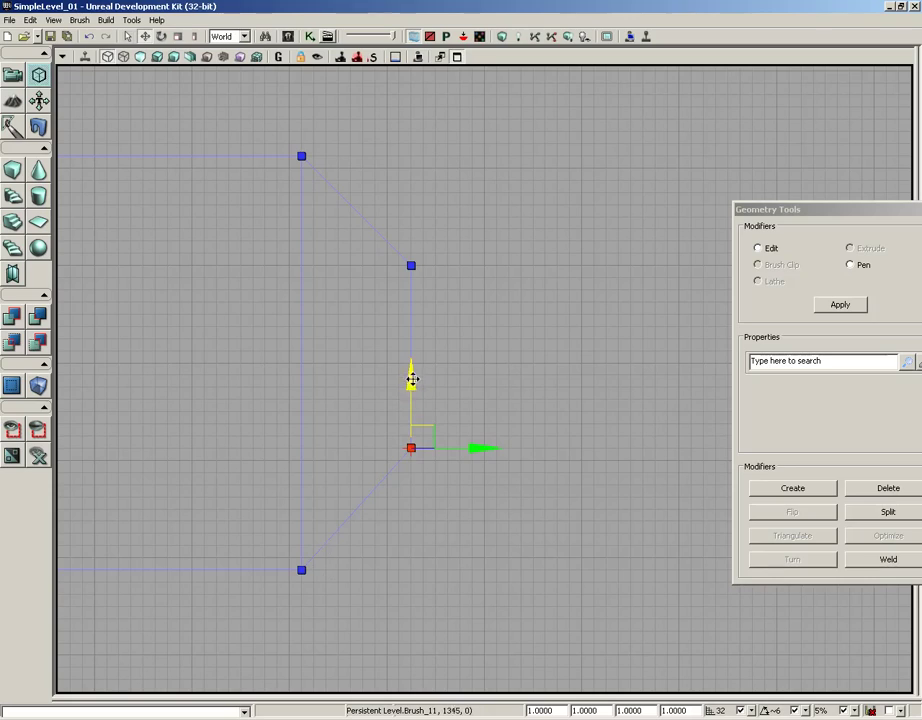
drag(412, 383, 414, 392)
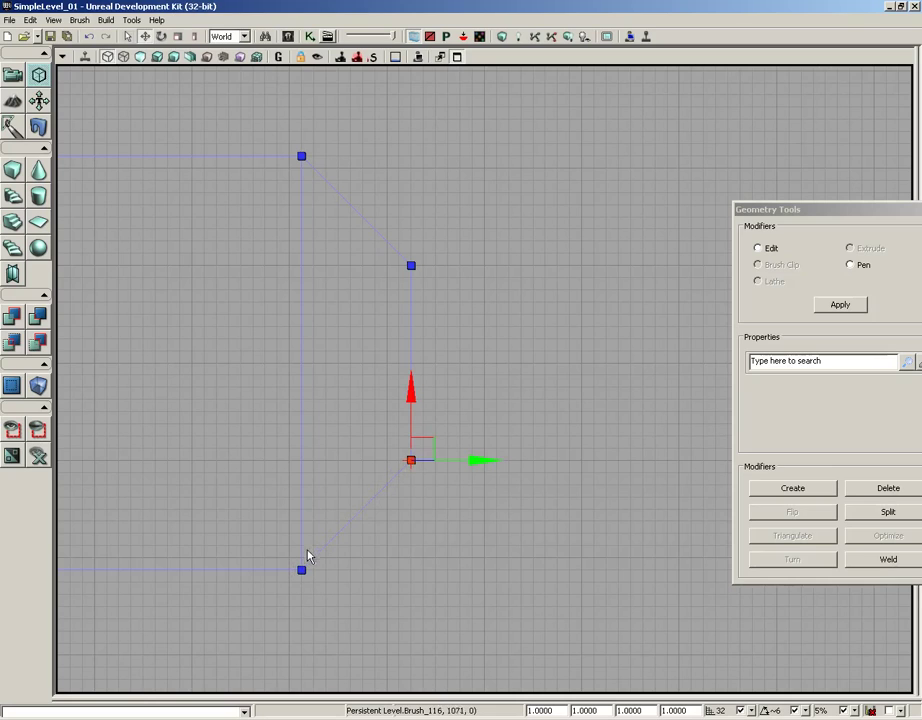
Restore the four-viewport layout, look over the tapered floor brush and return to Camera Mode
drag(544, 379, 589, 309)
drag(591, 381, 655, 382)
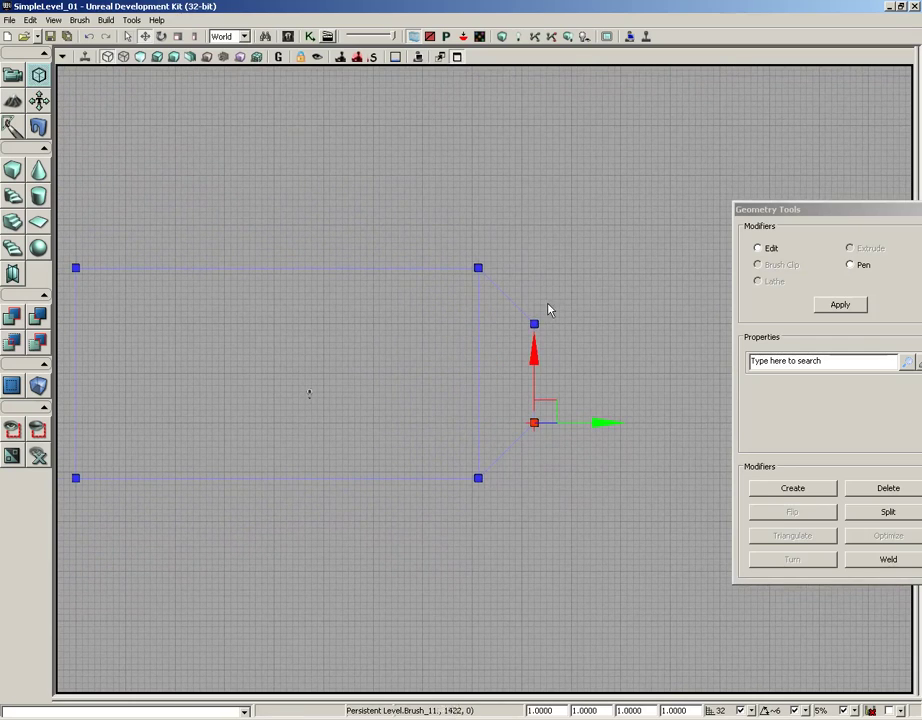
drag(761, 209, 728, 209)
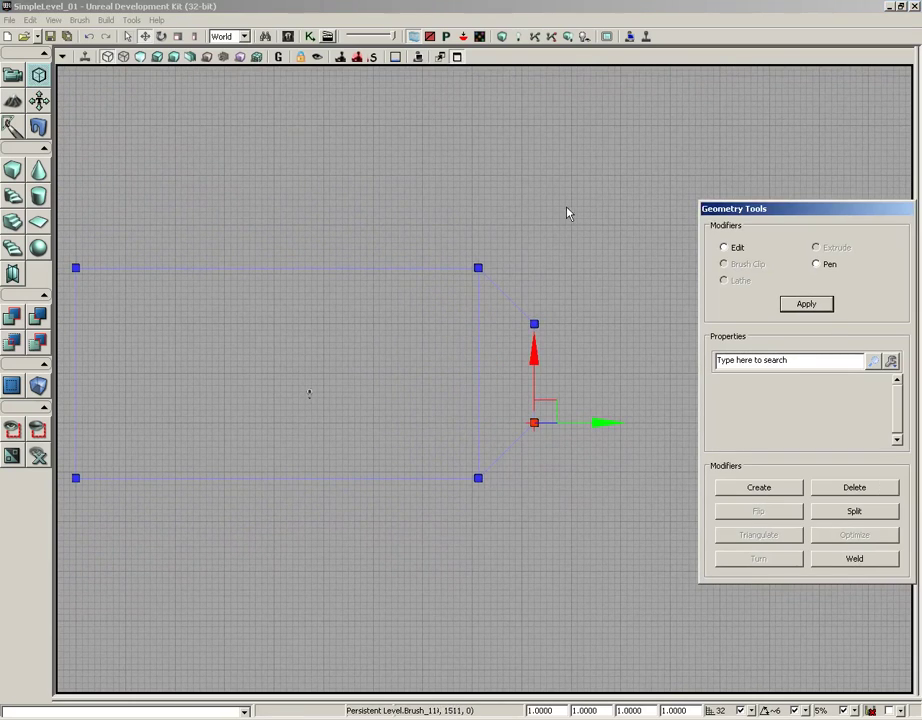
click(457, 56)
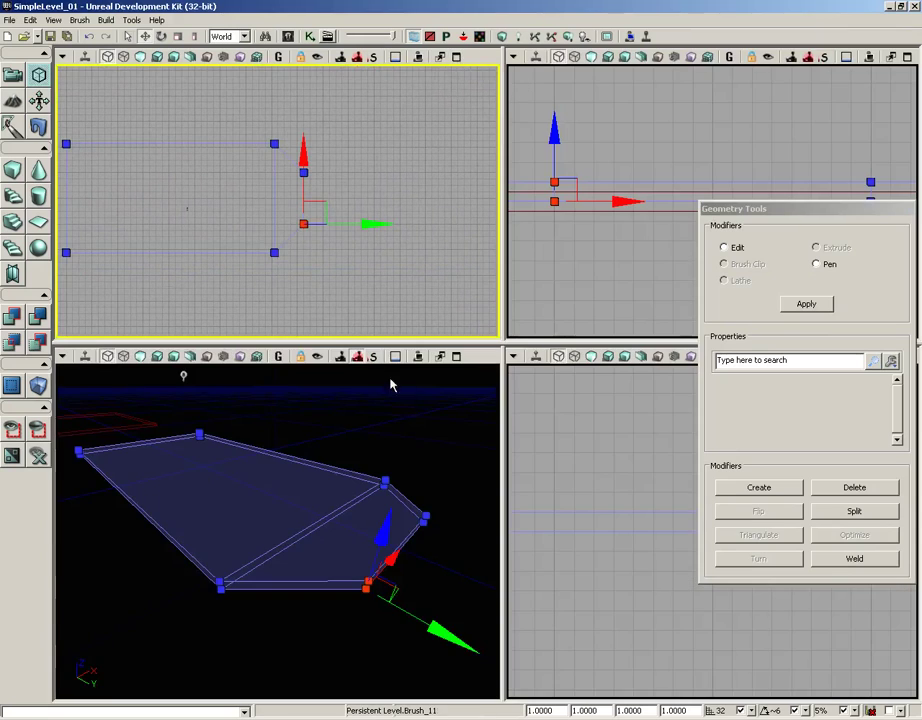
mouse_move(391, 384)
mouse_down()
mouse_move(403, 418)
mouse_move(393, 385)
mouse_move(424, 370)
mouse_move(218, 370)
mouse_move(418, 430)
mouse_up()
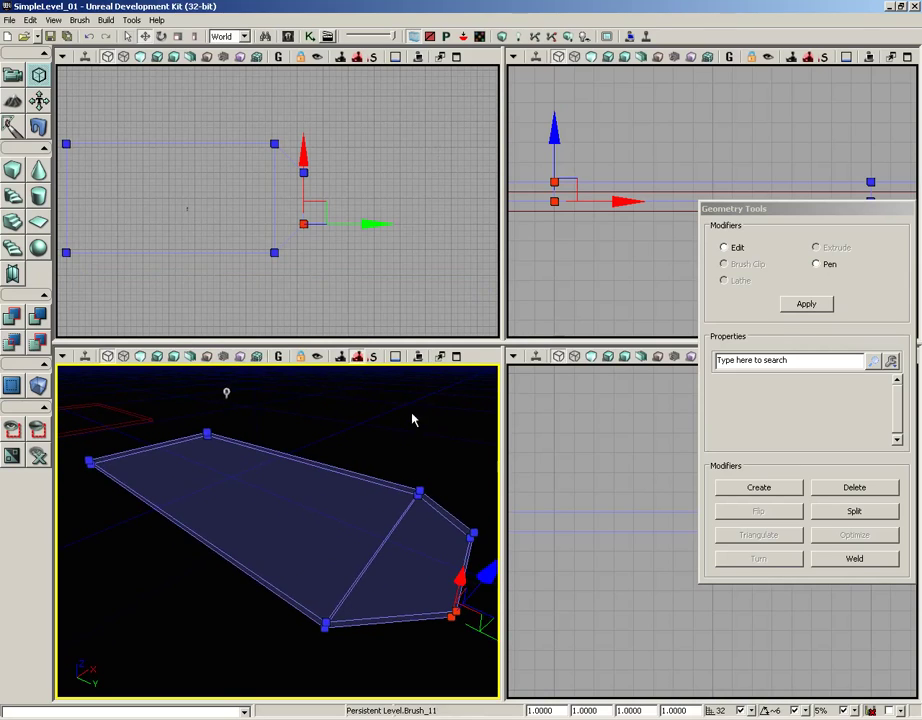
click(11, 80)
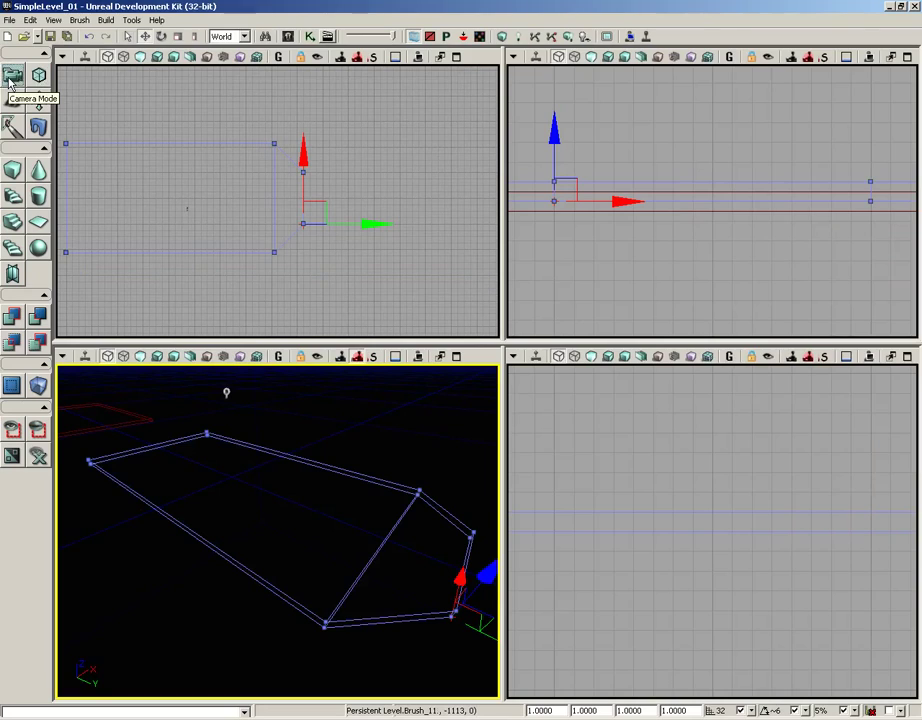
Display the perspective view lit, rebuild the geometry to include the tapered floor extension, and dismiss the Map Check report
click(157, 357)
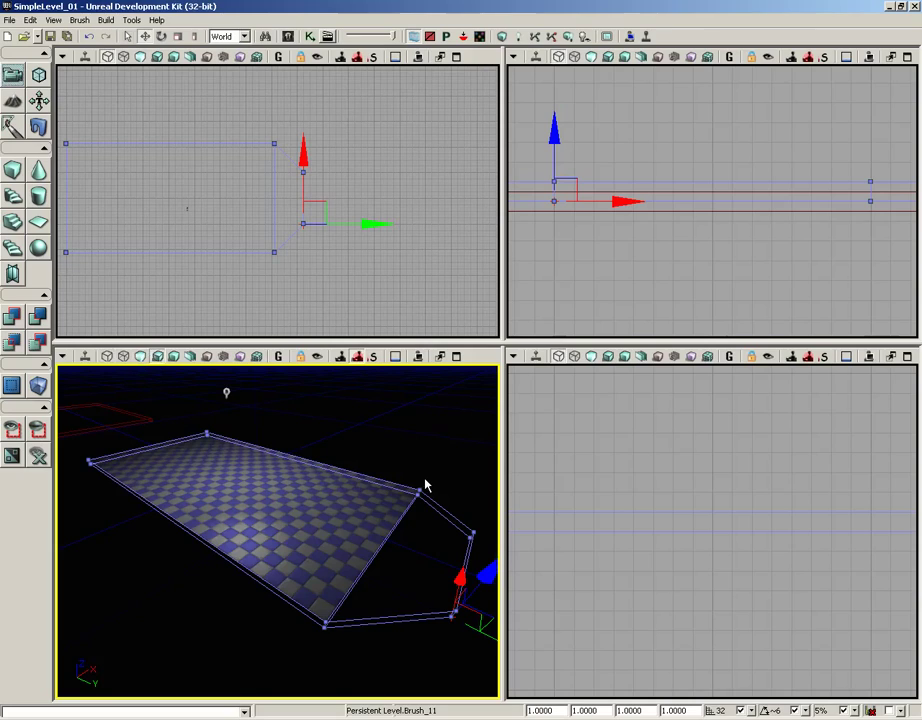
click(502, 37)
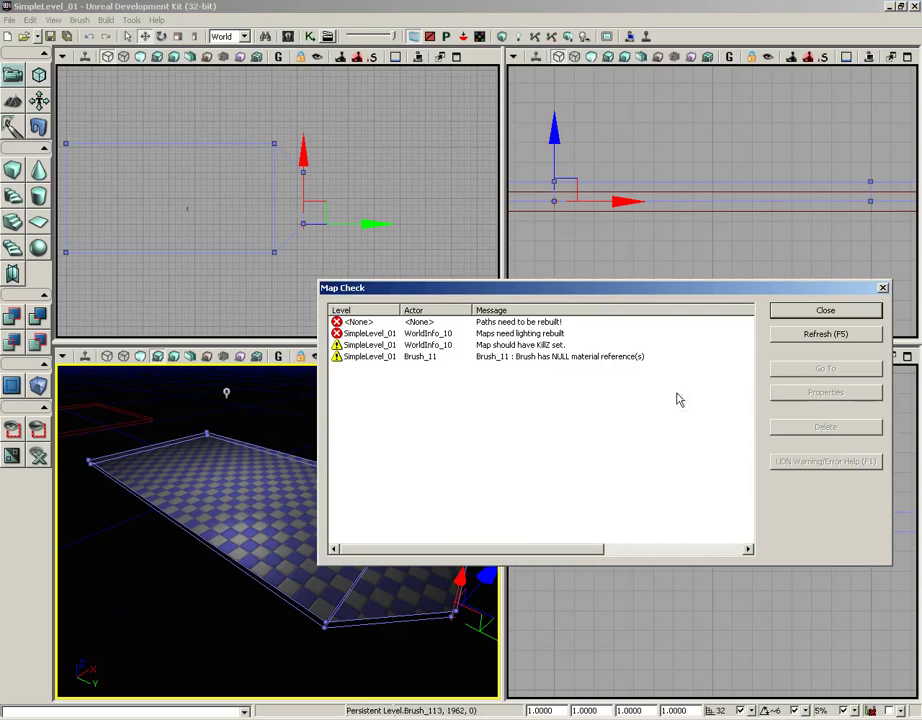
click(882, 287)
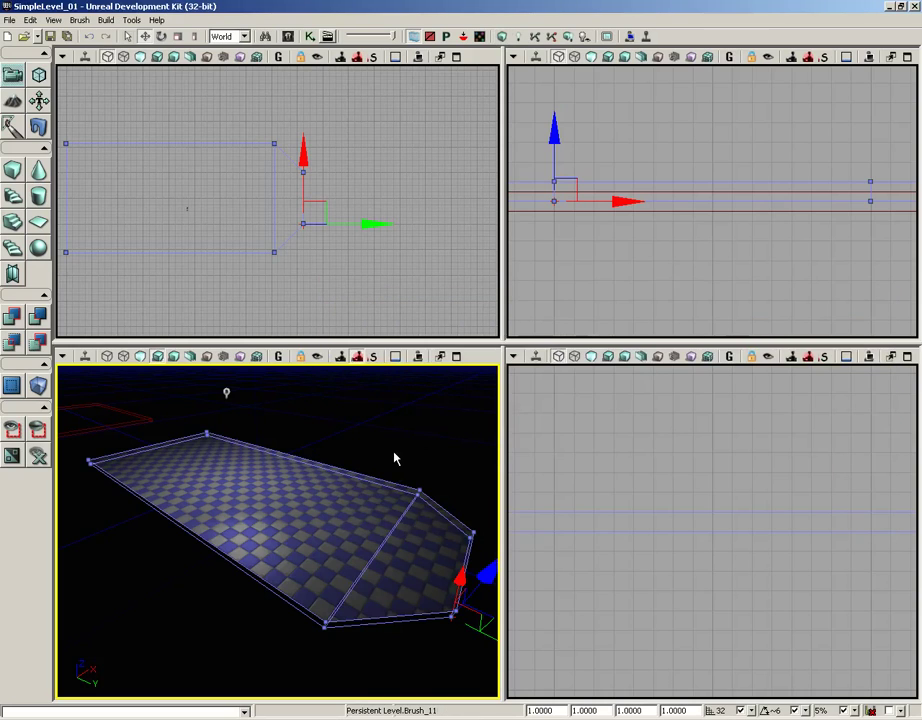
mouse_move(401, 448)
mouse_down()
mouse_move(379, 364)
mouse_move(381, 436)
mouse_move(416, 500)
mouse_move(481, 502)
mouse_move(397, 438)
mouse_up()
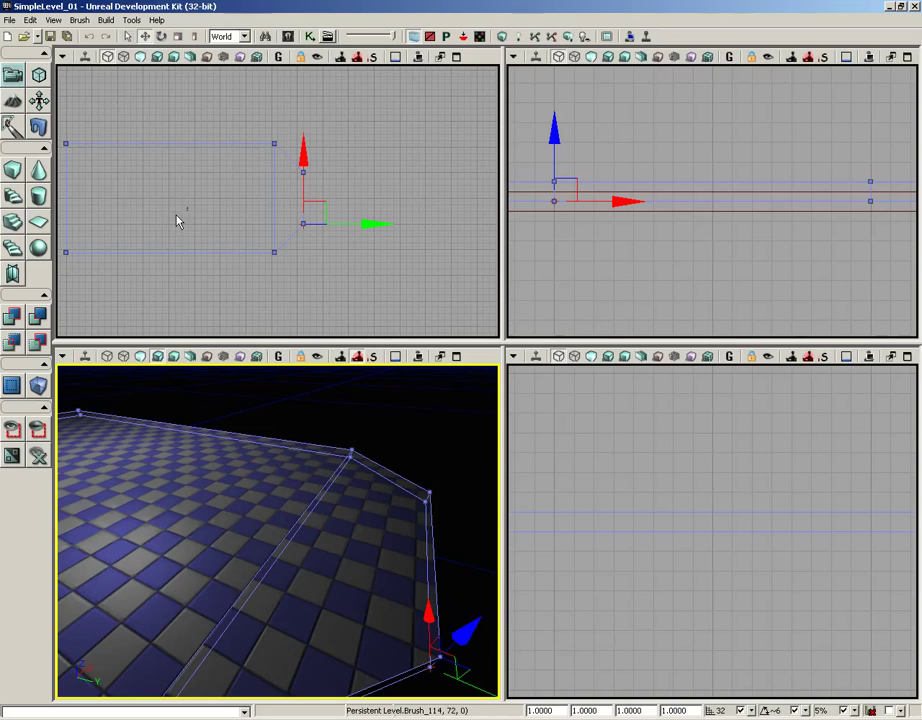
right_drag(342, 450, 272, 432)
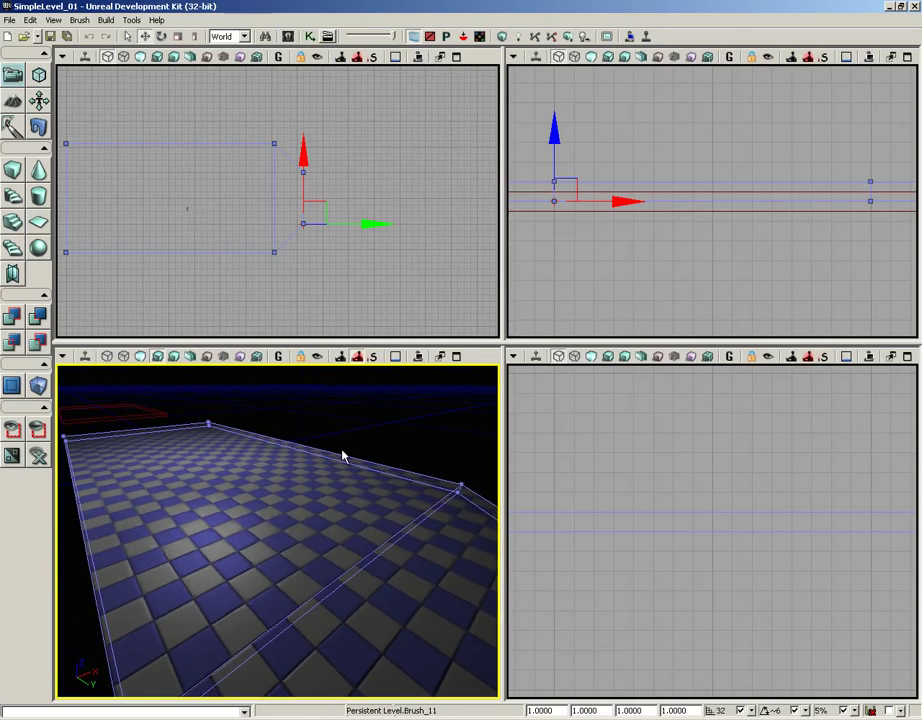